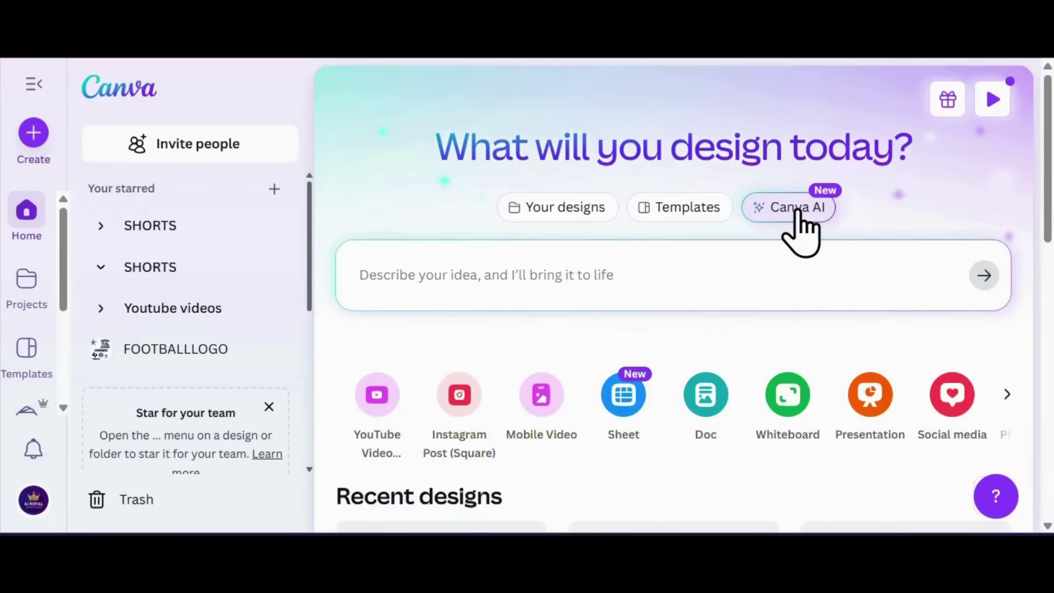
- Switch Canva AI to 'Create an image' mode and check the 16:9 aspect ratio options
left_click(799, 209)
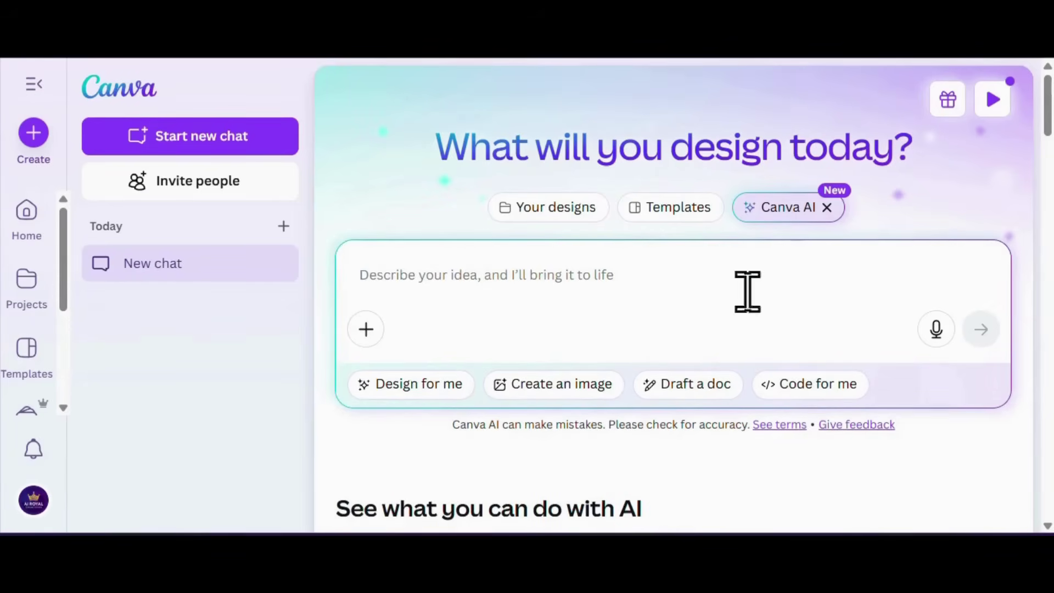
left_click(571, 391)
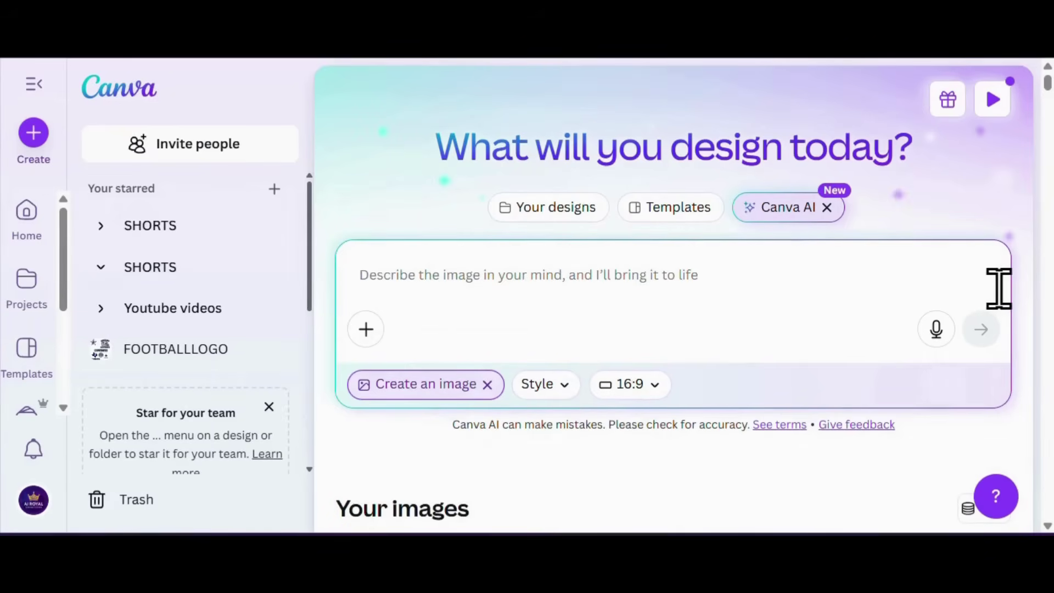
left_click(648, 386)
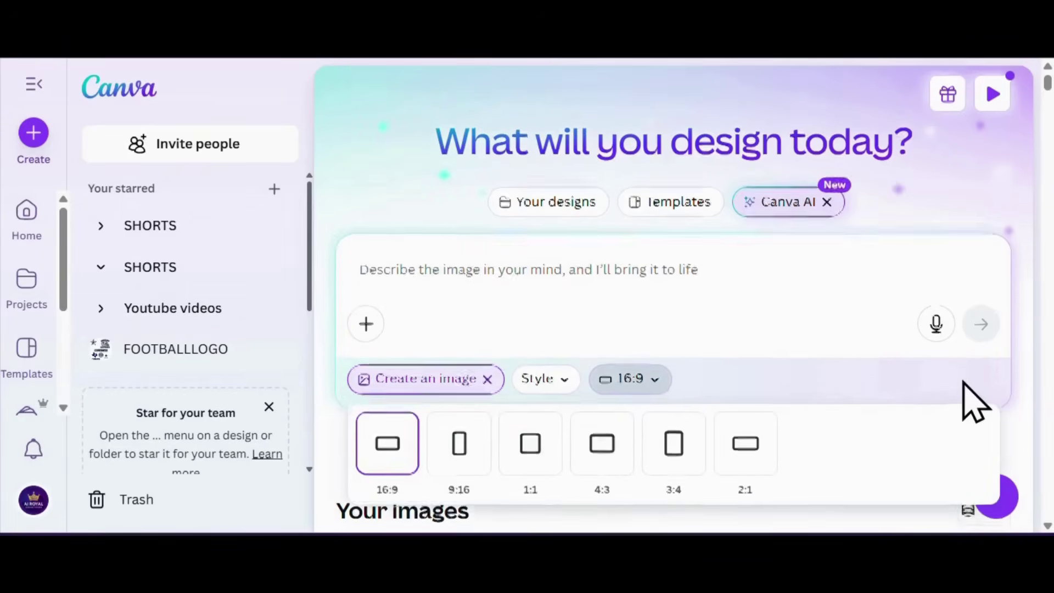
scroll(975, 401, "down", 2)
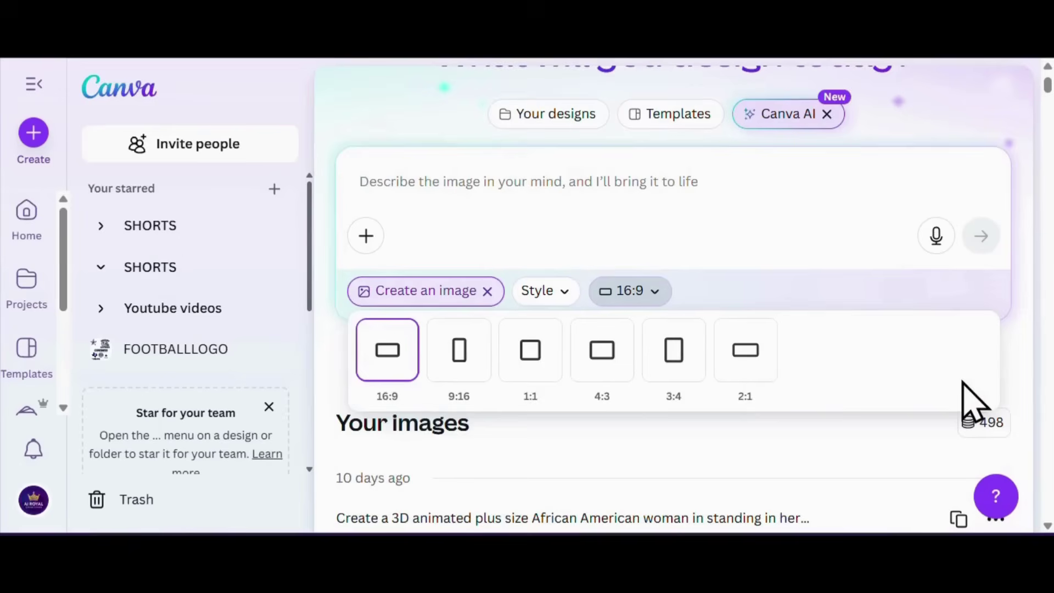
- Browse the image Style grid, then close it
left_click(566, 297)
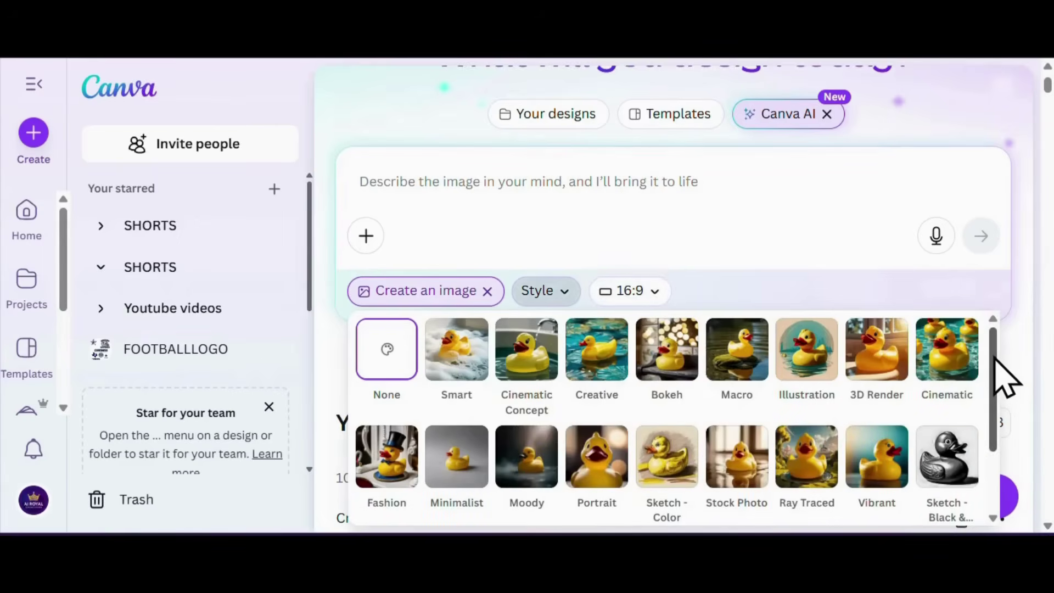
mouse_move(996, 358)
left_mouse_down()
mouse_move(1002, 421)
mouse_move(992, 347)
left_mouse_up()
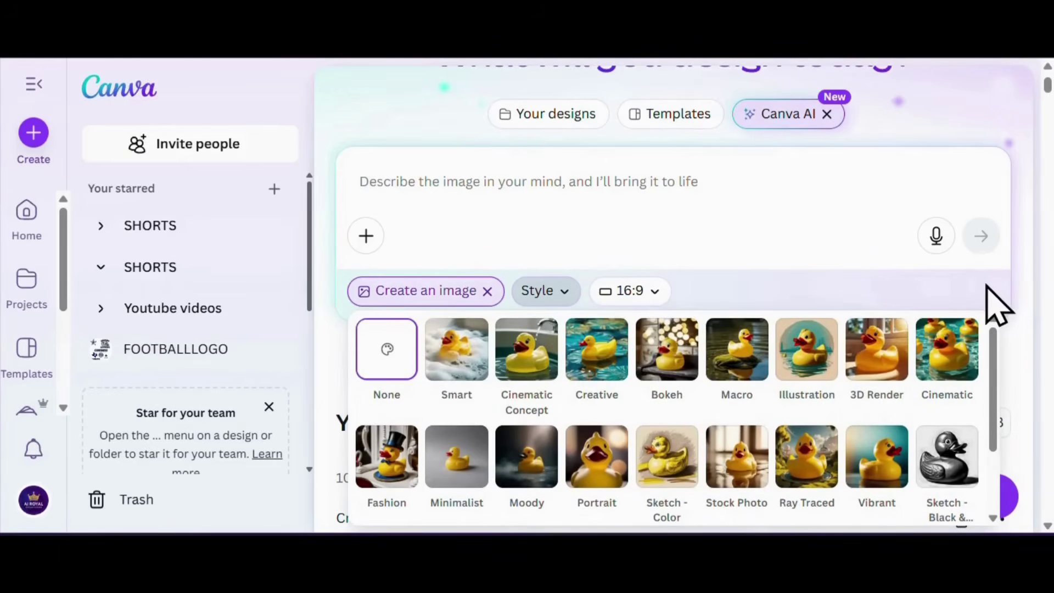
left_click(1025, 320)
scroll(1010, 332, "down", 2)
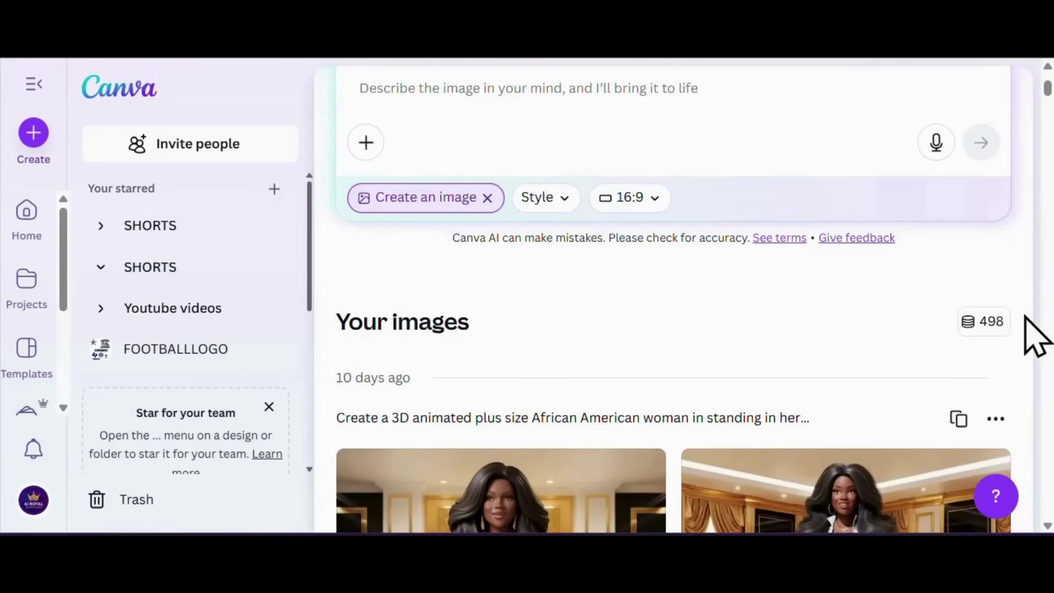
scroll(1036, 330, "down", 3)
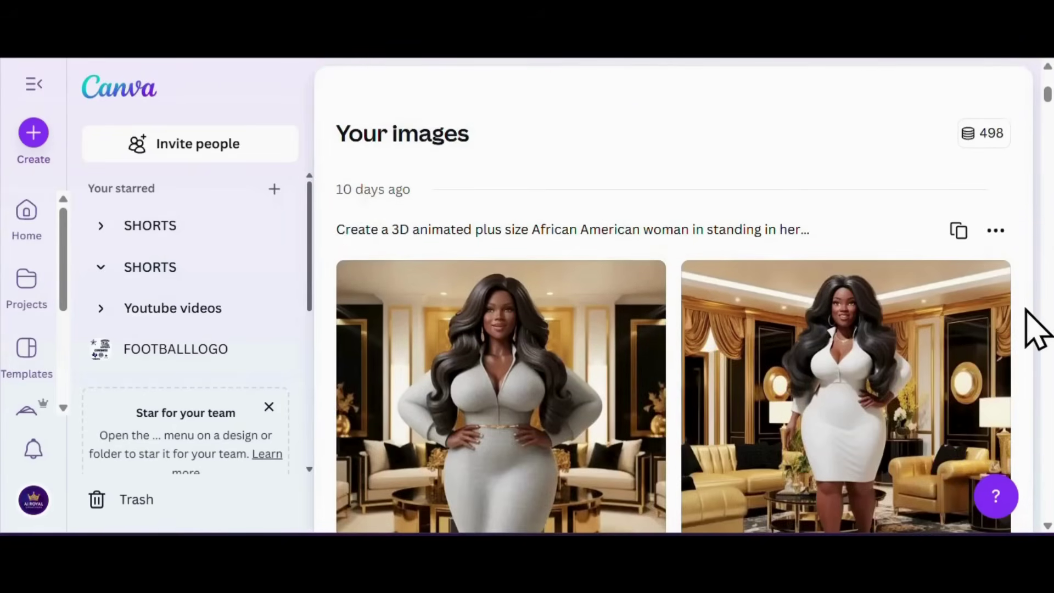
scroll(1037, 330, "down", 3)
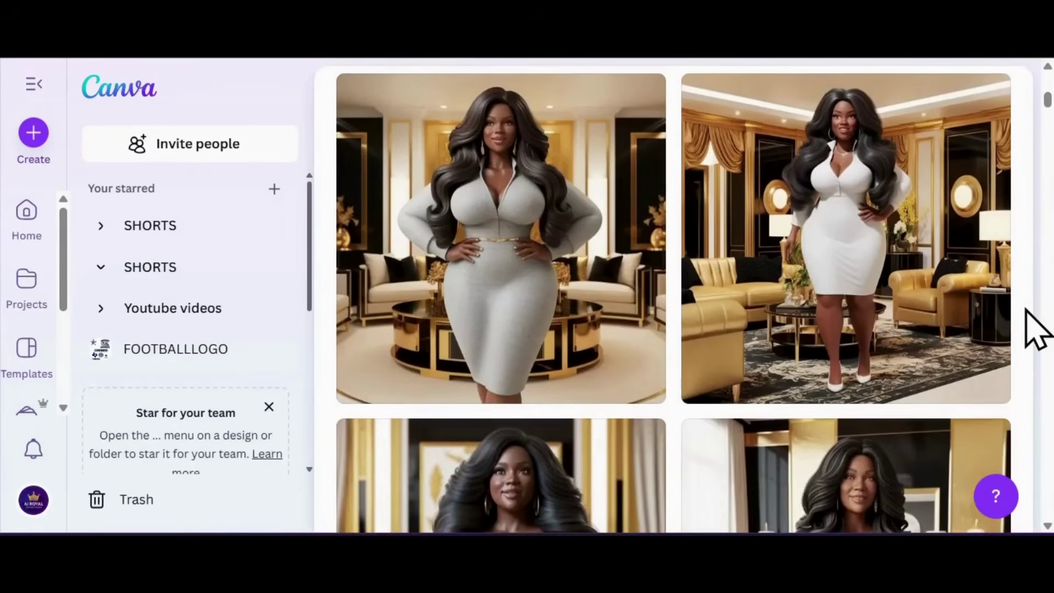
scroll(1027, 311, "down", 3)
scroll(1030, 310, "down", 3)
scroll(1039, 329, "down", 5)
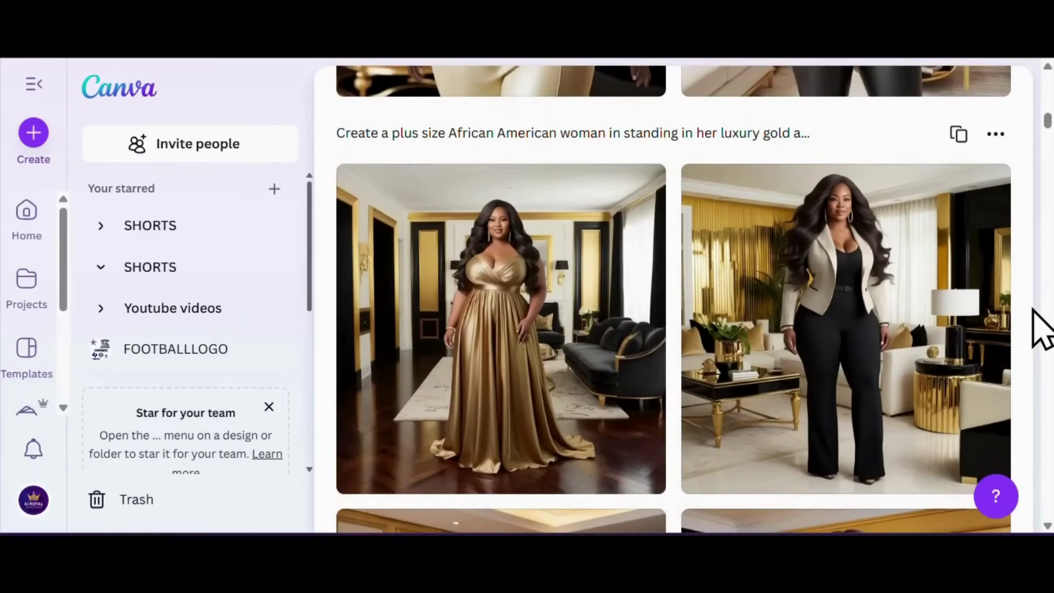
scroll(1040, 328, "down", 5)
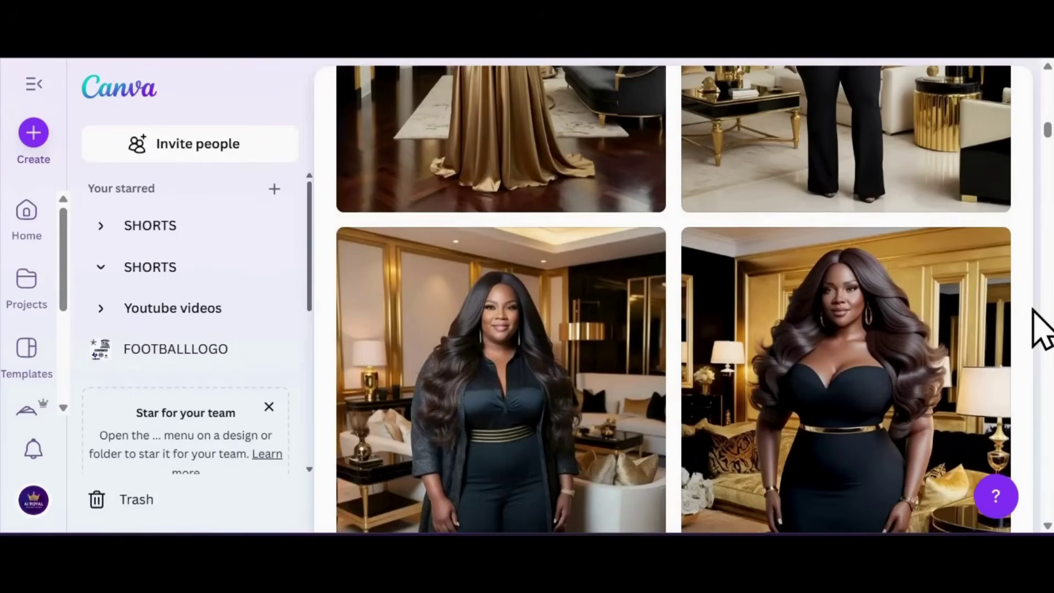
scroll(1040, 329, "down", 5)
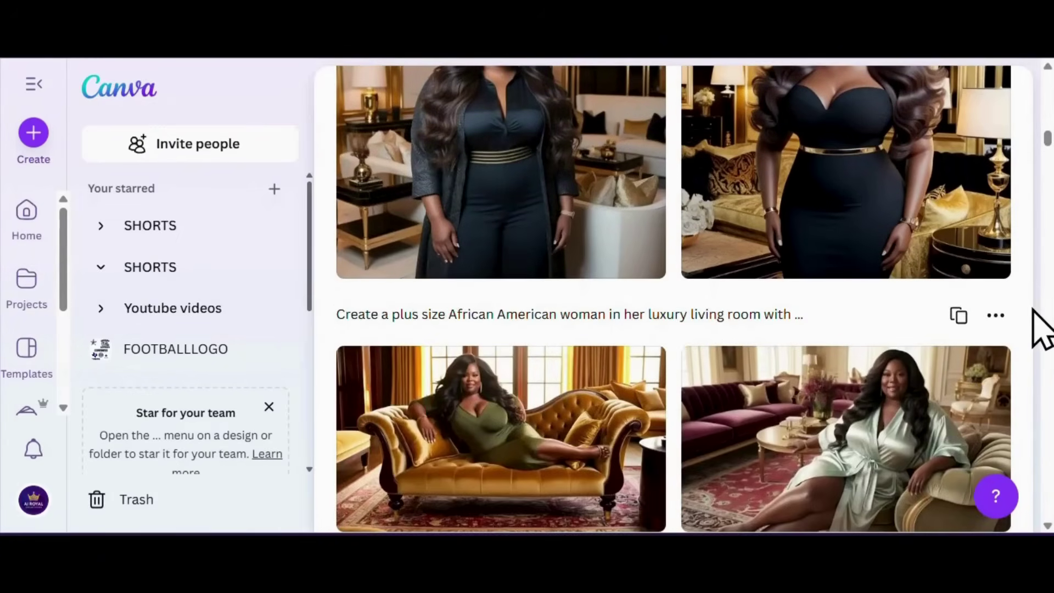
scroll(1041, 328, "down", 7)
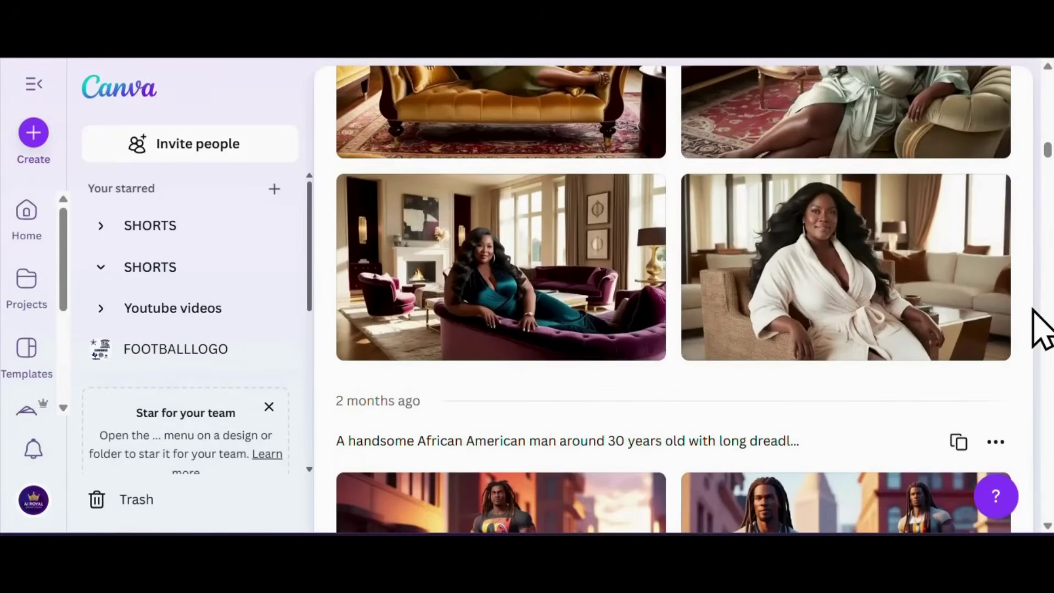
scroll(1041, 328, "down", 7)
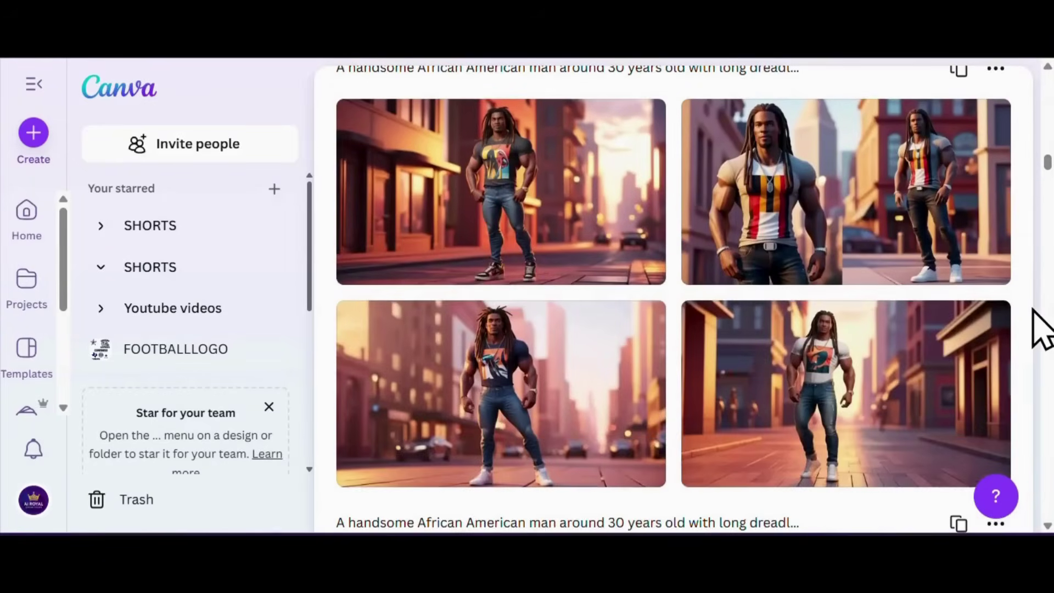
scroll(1040, 328, "down", 7)
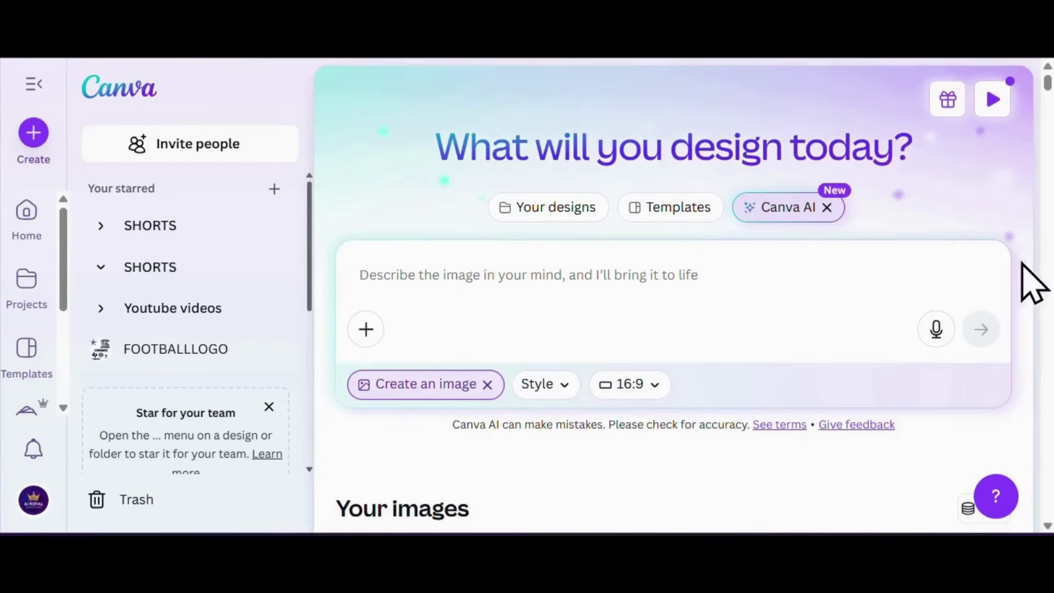
- Paste the saved podcast woman prompt from clipboard history and generate the images
left_click(427, 283)
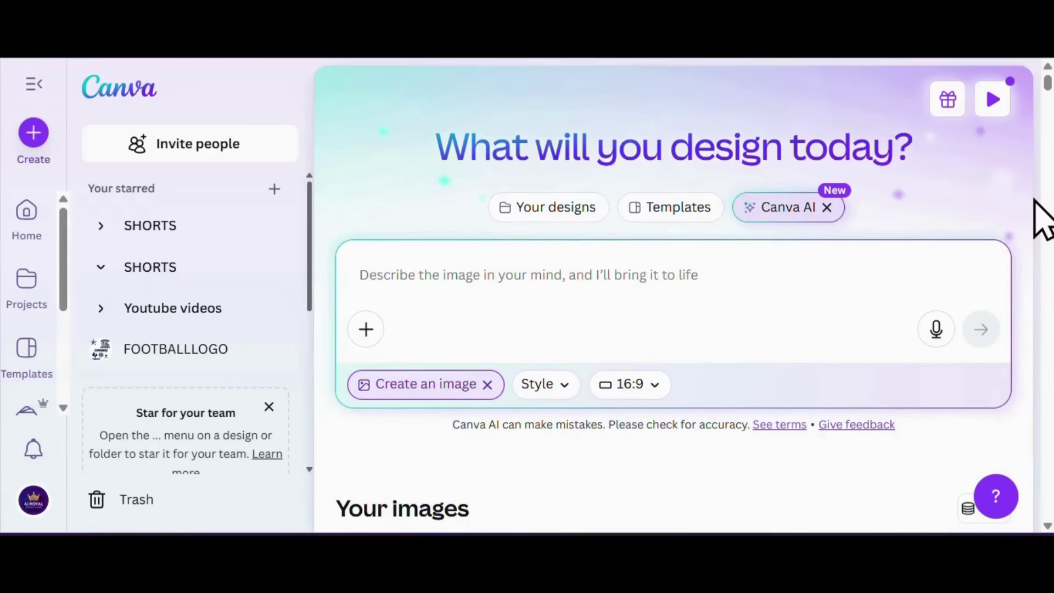
key("super+v")
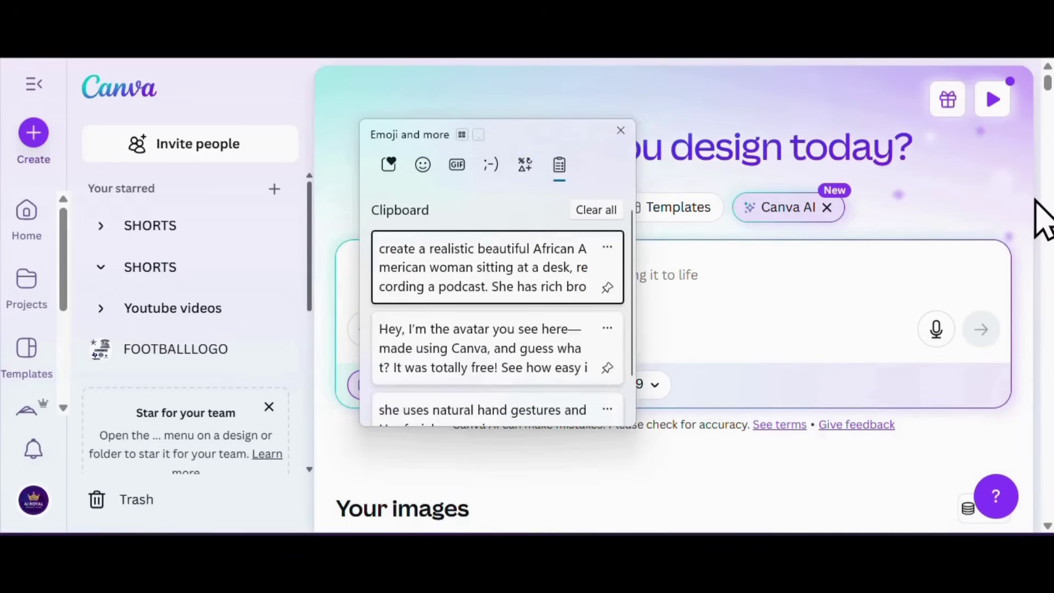
left_click(483, 287)
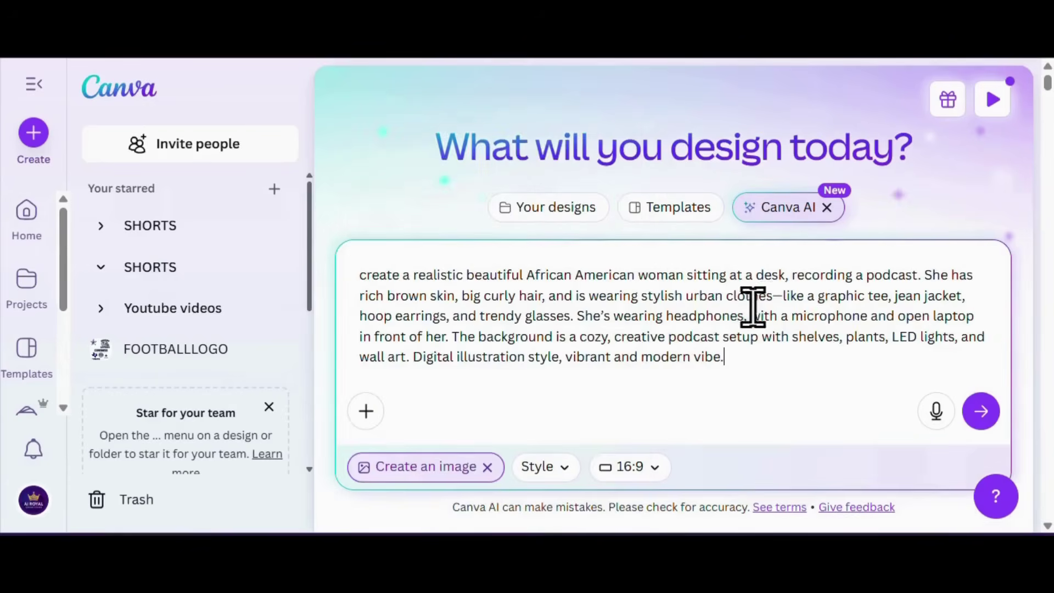
left_click(981, 412)
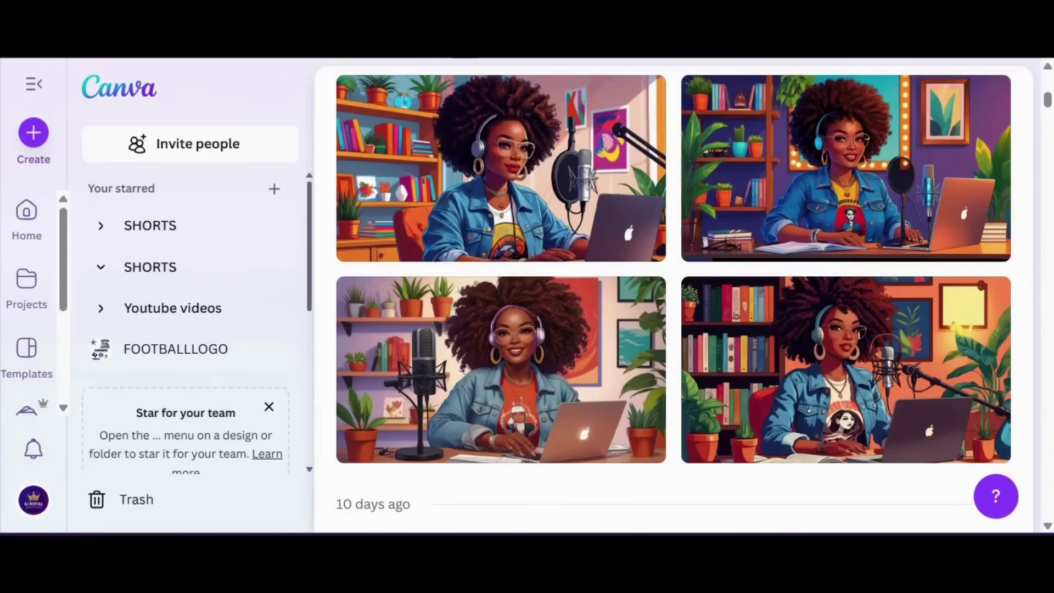
- Preview each of the generated podcast illustrations in turn, returning to the grid
left_click(513, 203)
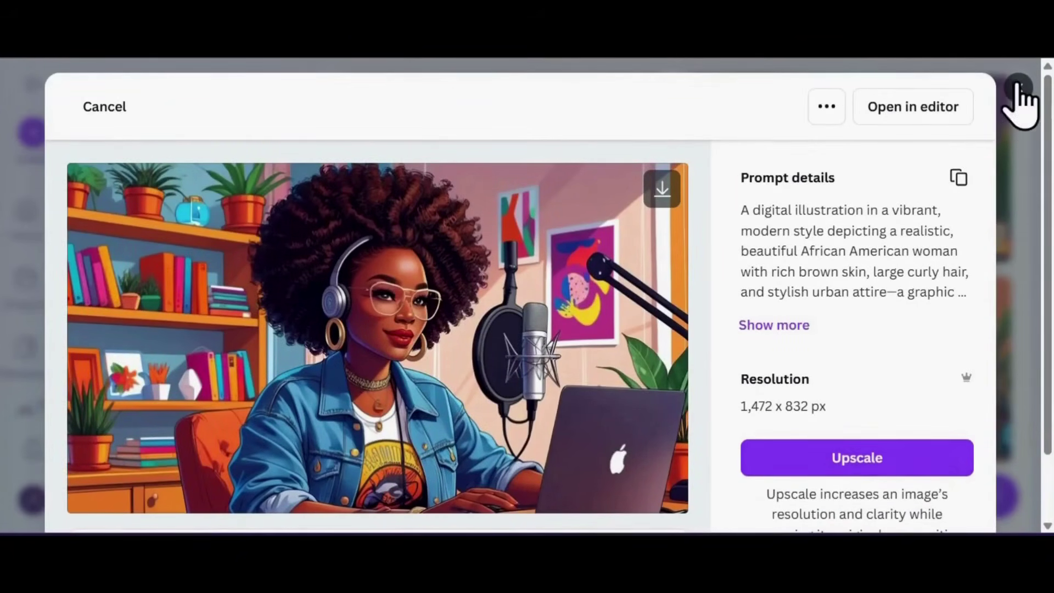
left_click(1019, 88)
left_click(975, 159)
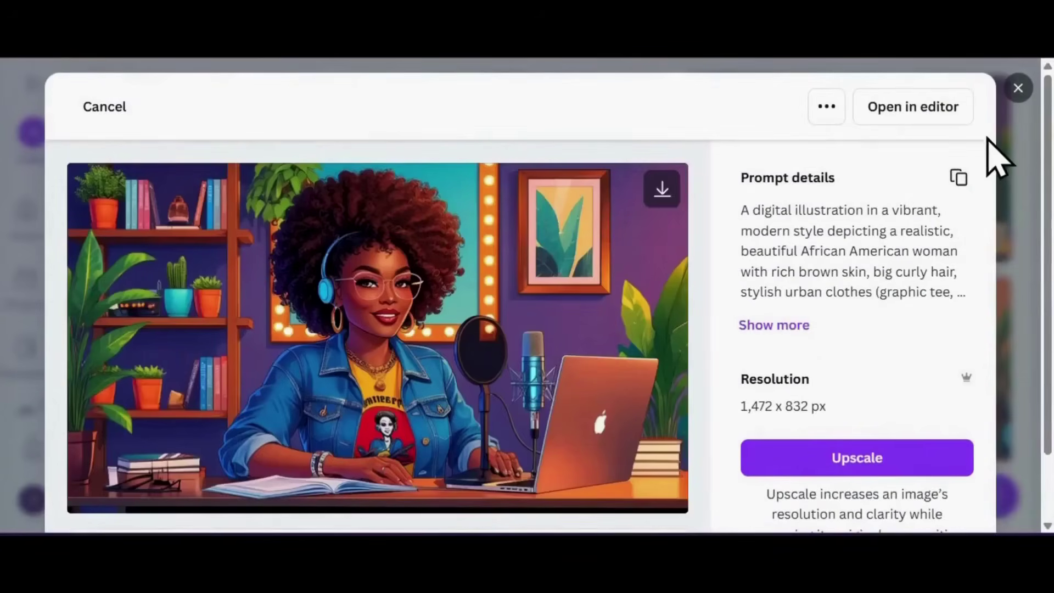
left_click(1019, 88)
left_click(823, 253)
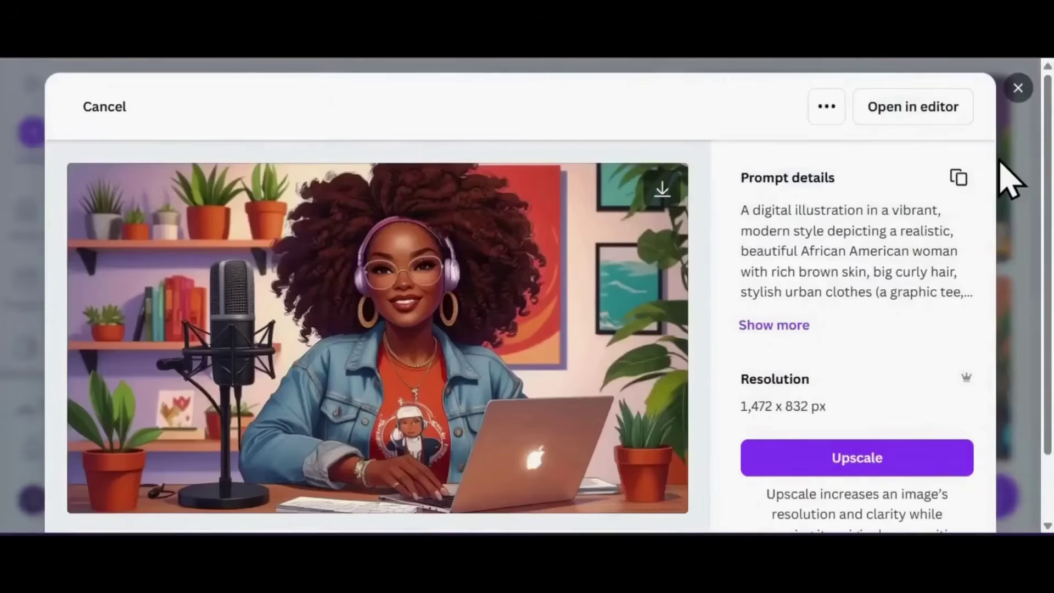
left_click(1018, 87)
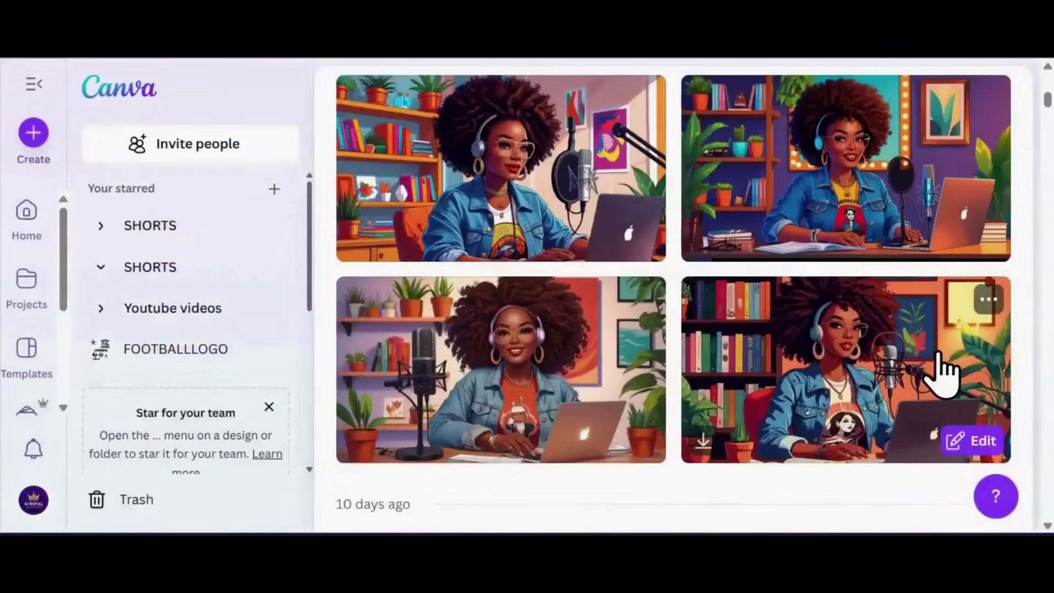
left_click(947, 377)
left_click(1019, 88)
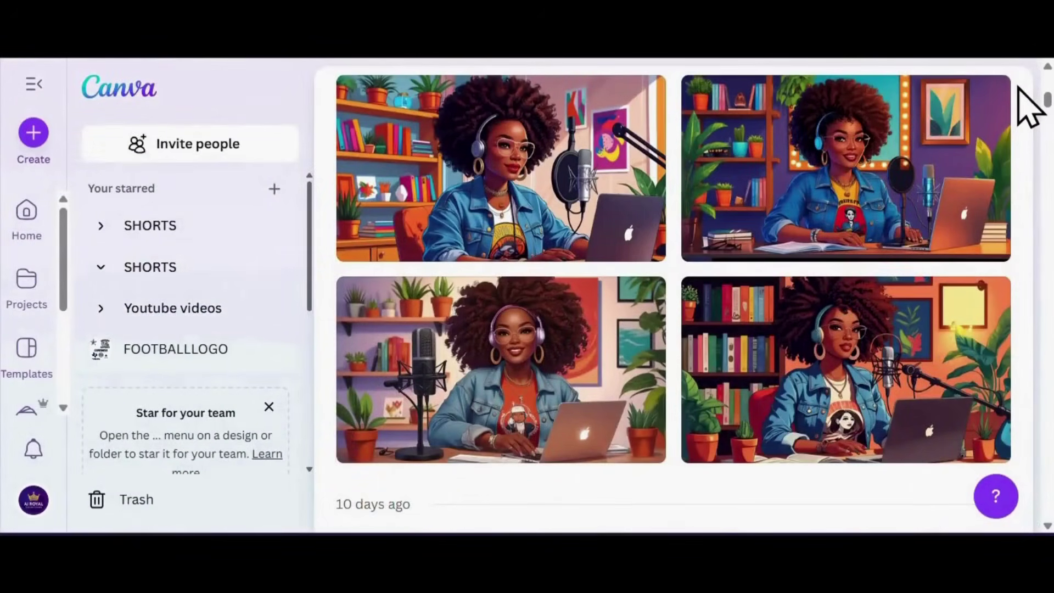
- Review the bottom-left illustration's prompt and 1,472 x 832 px details, then open it in the editor
mouse_move(631, 377)
left_click(603, 387)
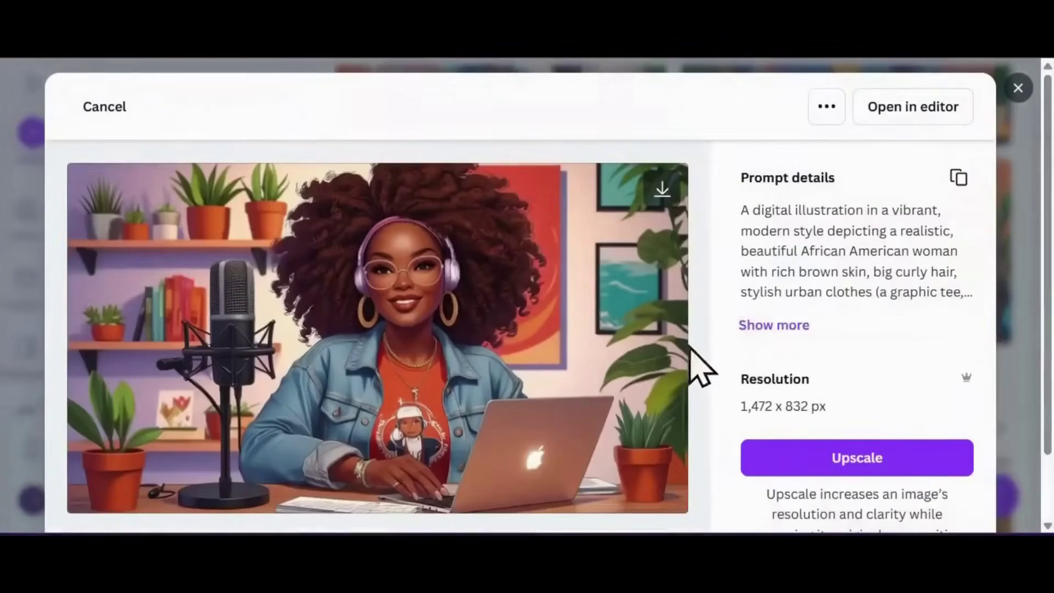
scroll(786, 295, "down", 2)
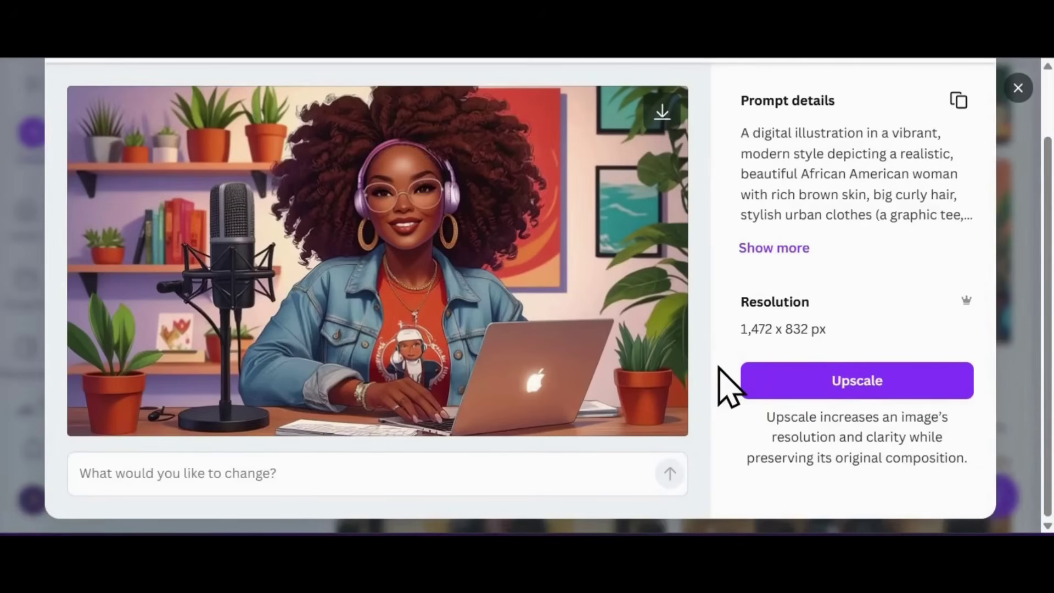
scroll(730, 387, "up", 2)
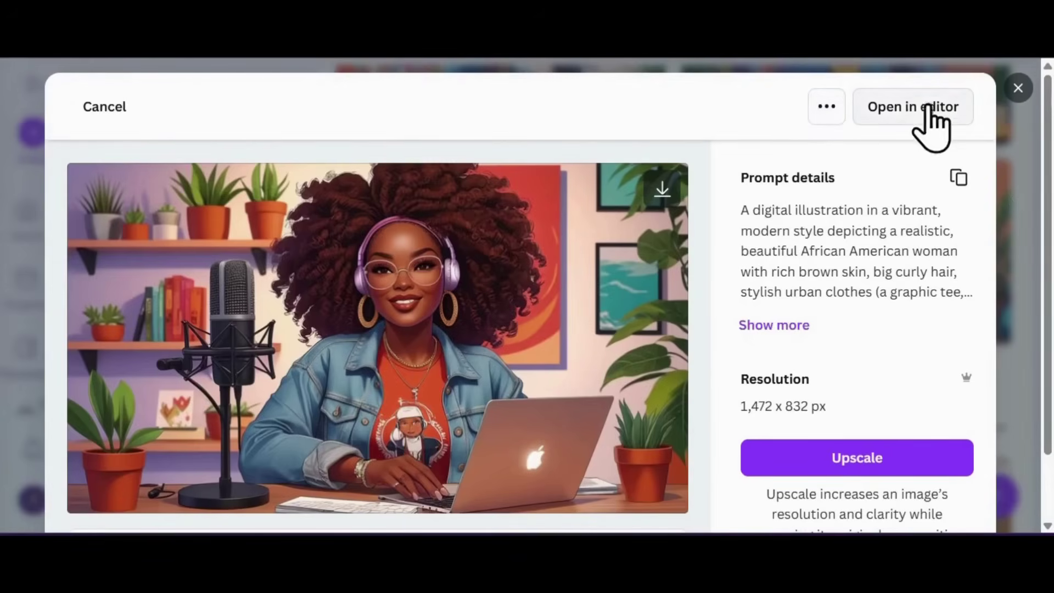
left_click(895, 109)
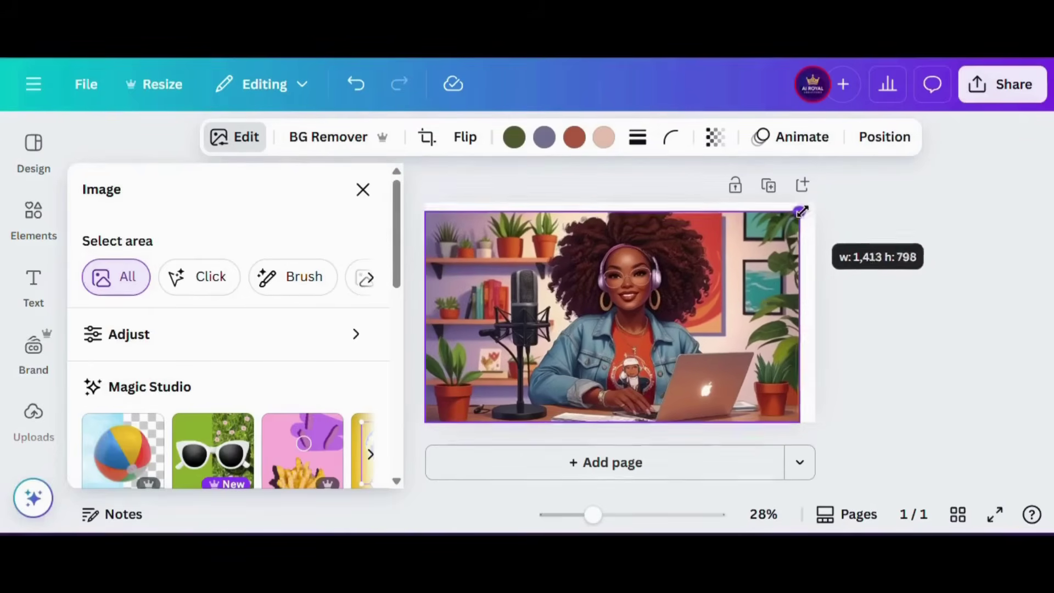
- Resize the podcast image and Magic Expand it to the whole page
left_click_drag(800, 214, 789, 223)
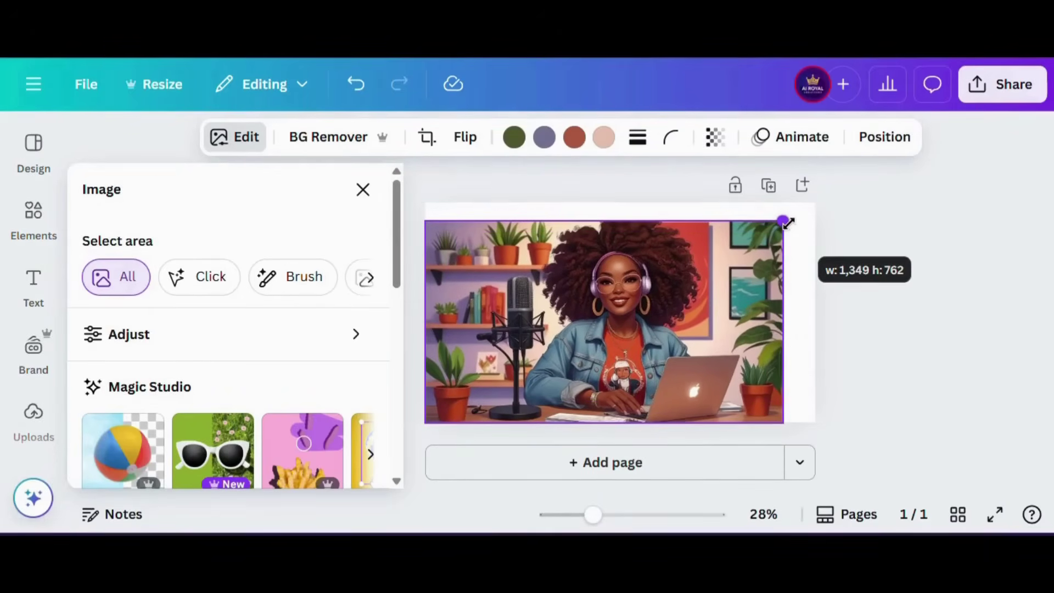
left_click_drag(789, 223, 789, 223)
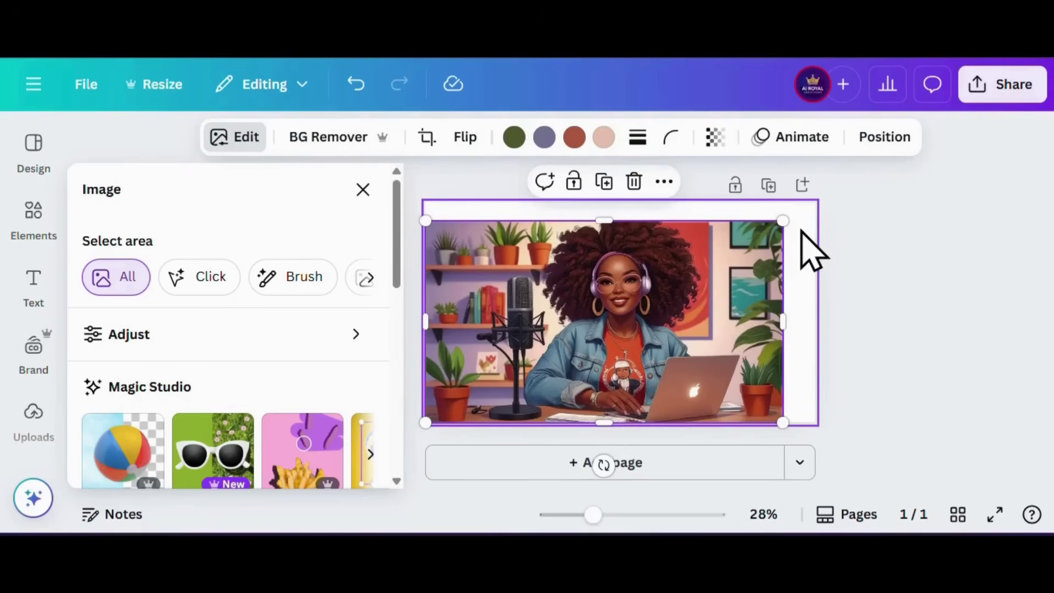
left_click(371, 454)
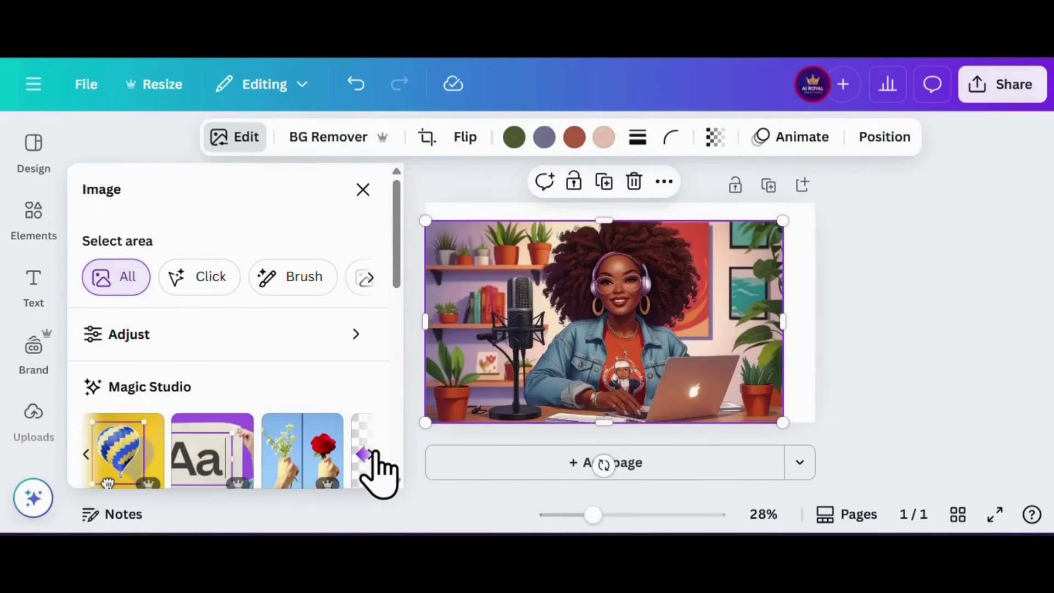
left_click(370, 454)
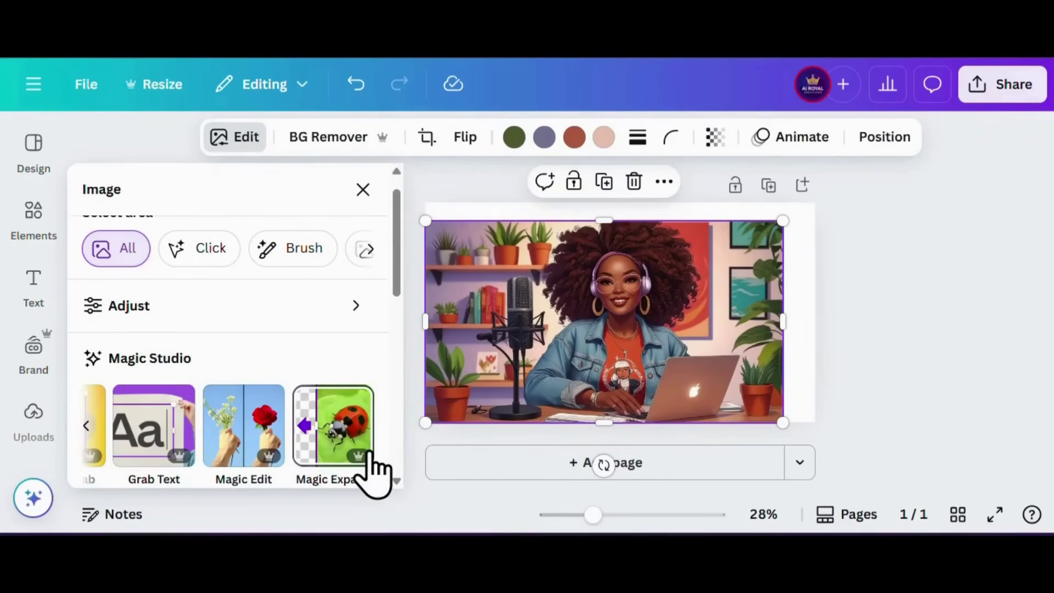
left_click(324, 434)
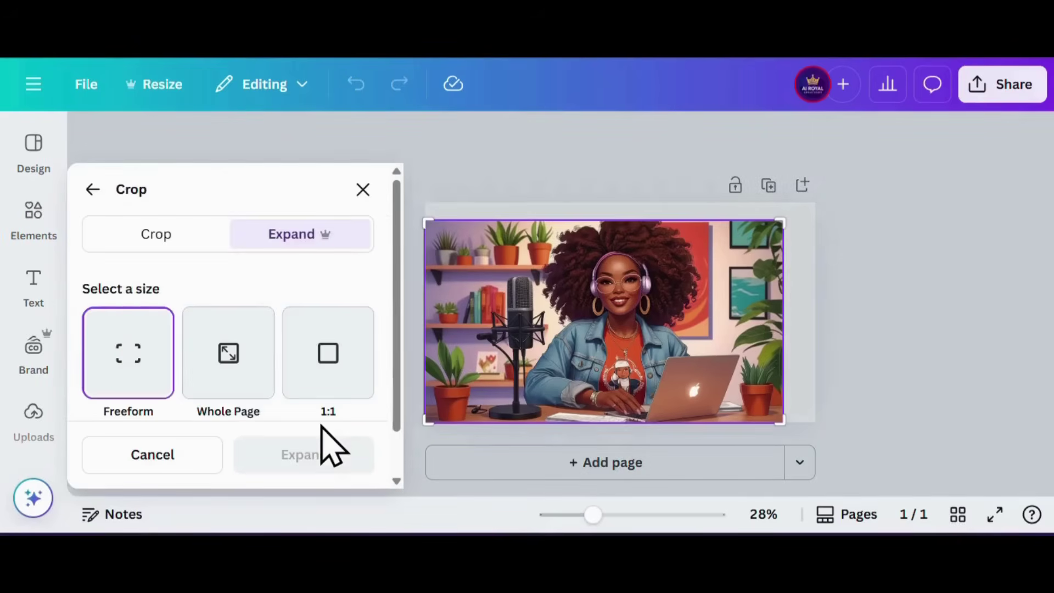
left_click(219, 347)
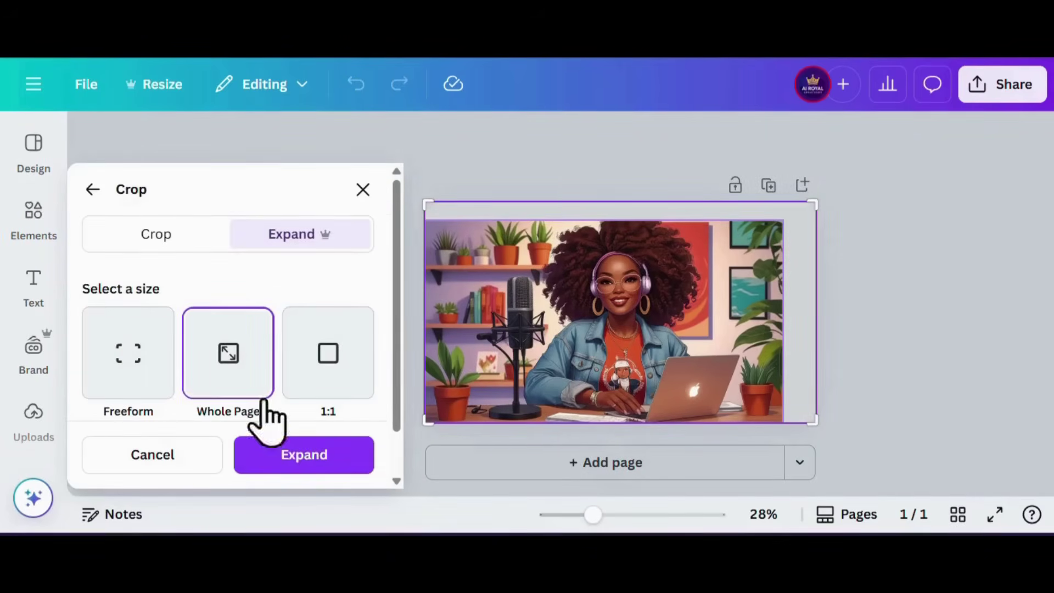
left_click(296, 463)
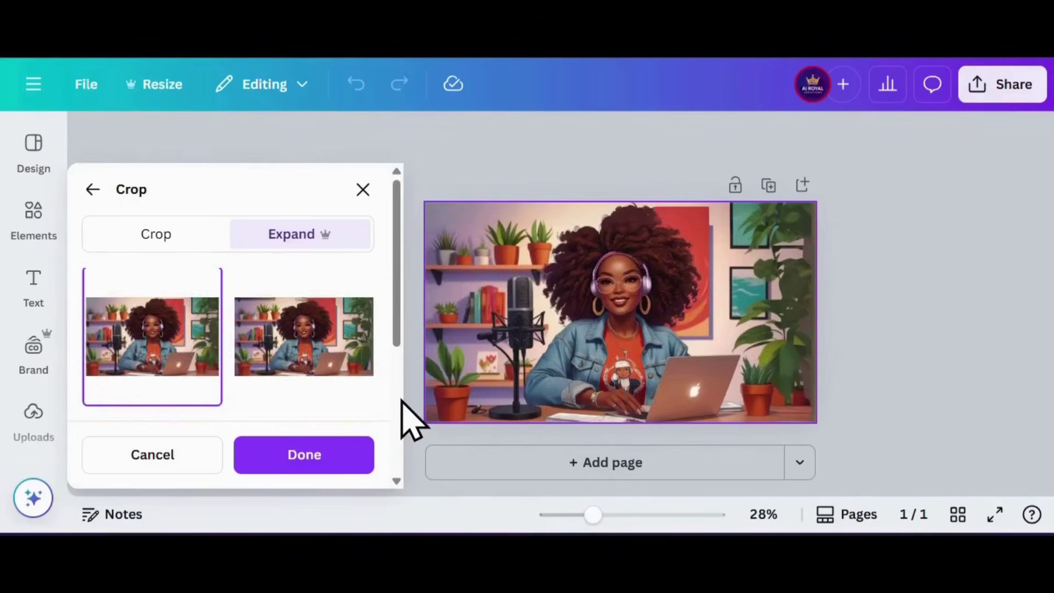
- Compare the expanded versions and apply the top-right one
left_click(305, 336)
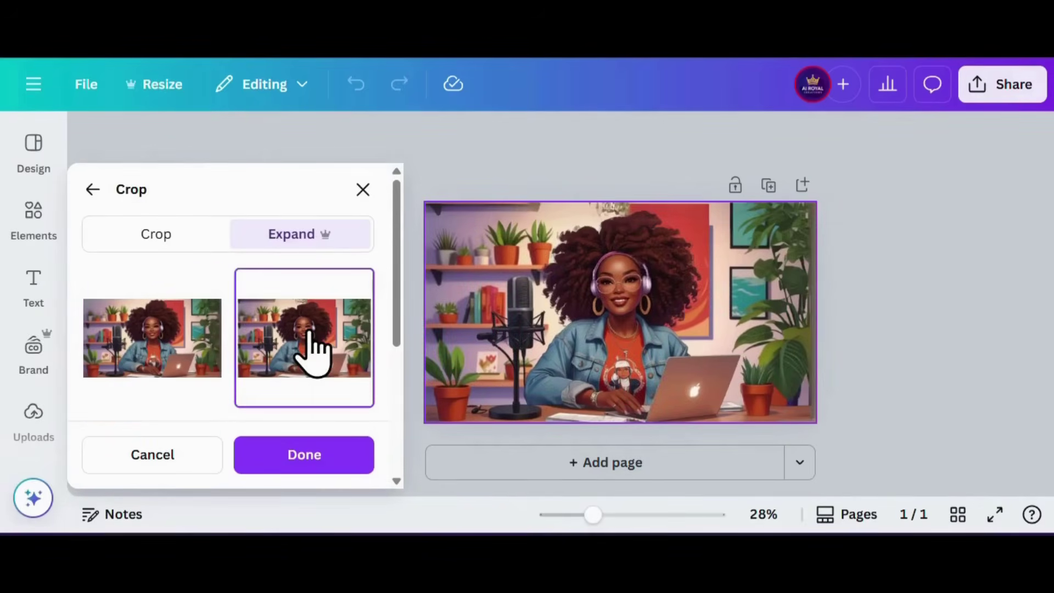
scroll(389, 315, "down", 2)
left_click(156, 395)
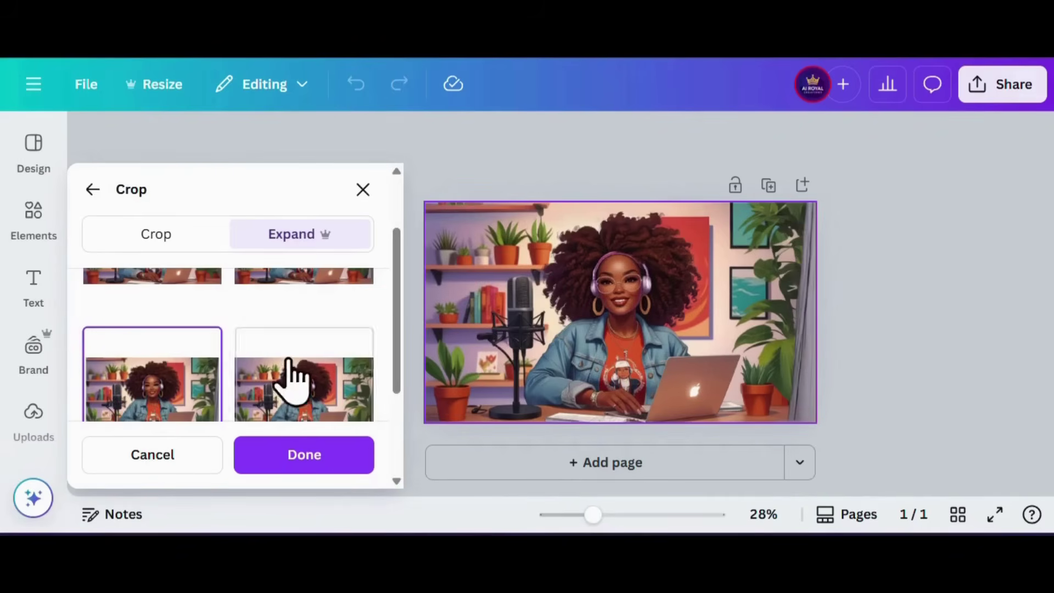
left_click(308, 387)
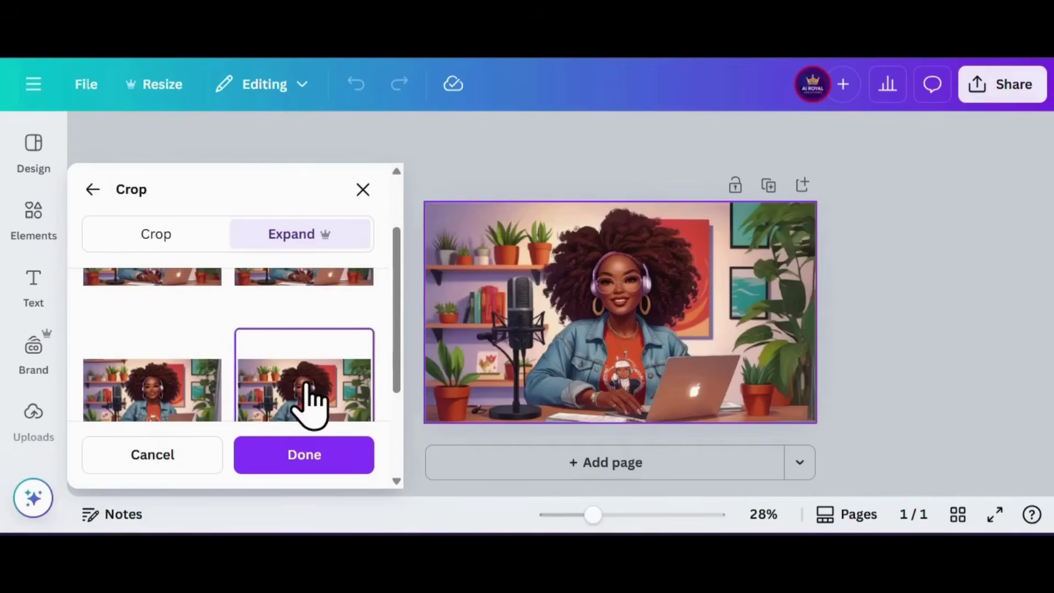
scroll(165, 351, "up", 2)
left_click(157, 336)
scroll(242, 329, "down", 1)
left_click(299, 313)
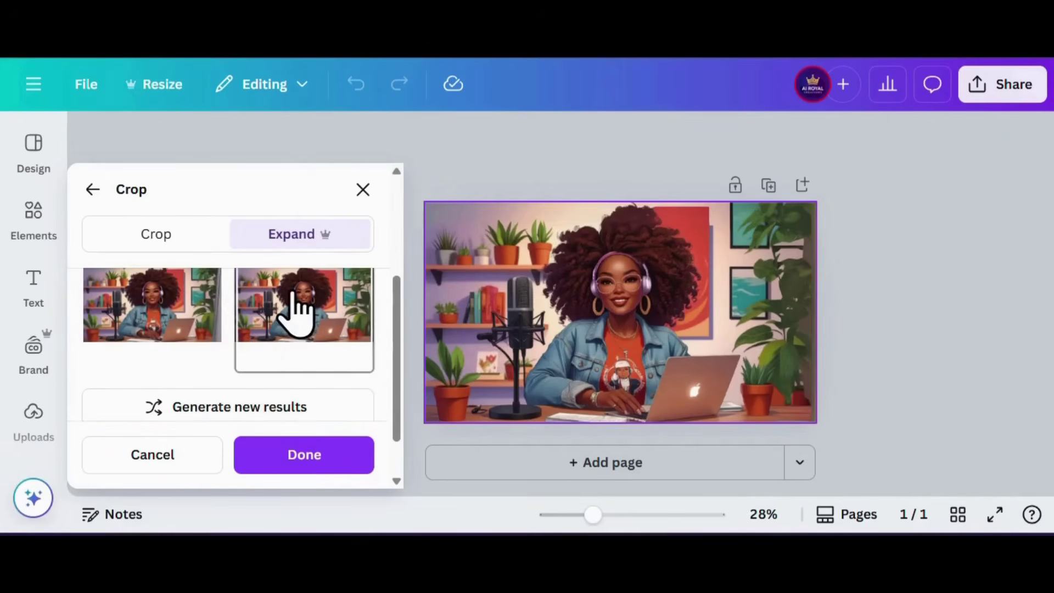
left_click(304, 464)
- Try Magic Grab on the lower-left plant pot, then exit without keeping the change
scroll(370, 460, "down", 2)
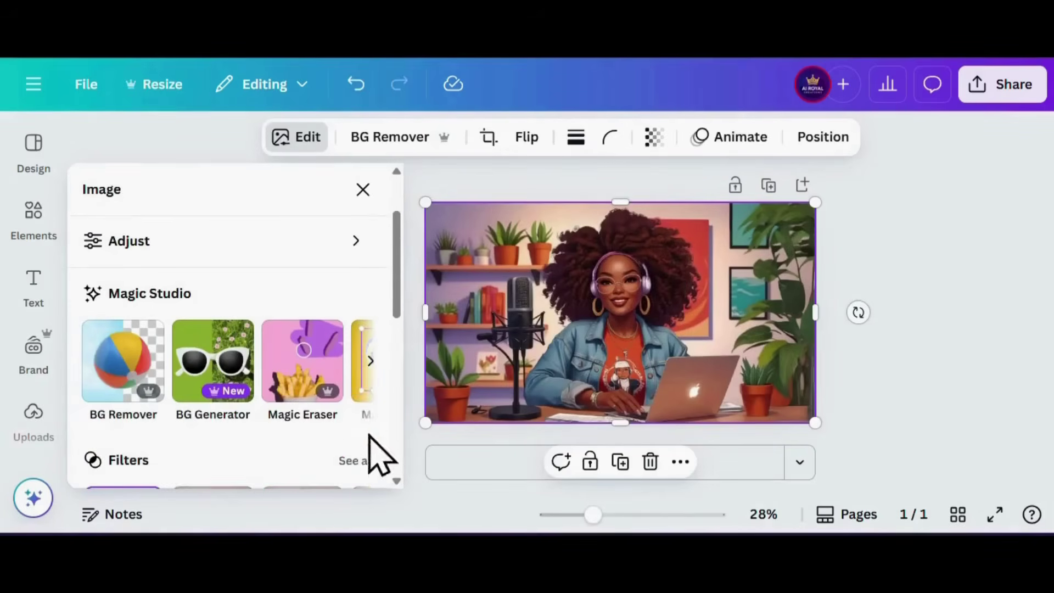
left_click(370, 379)
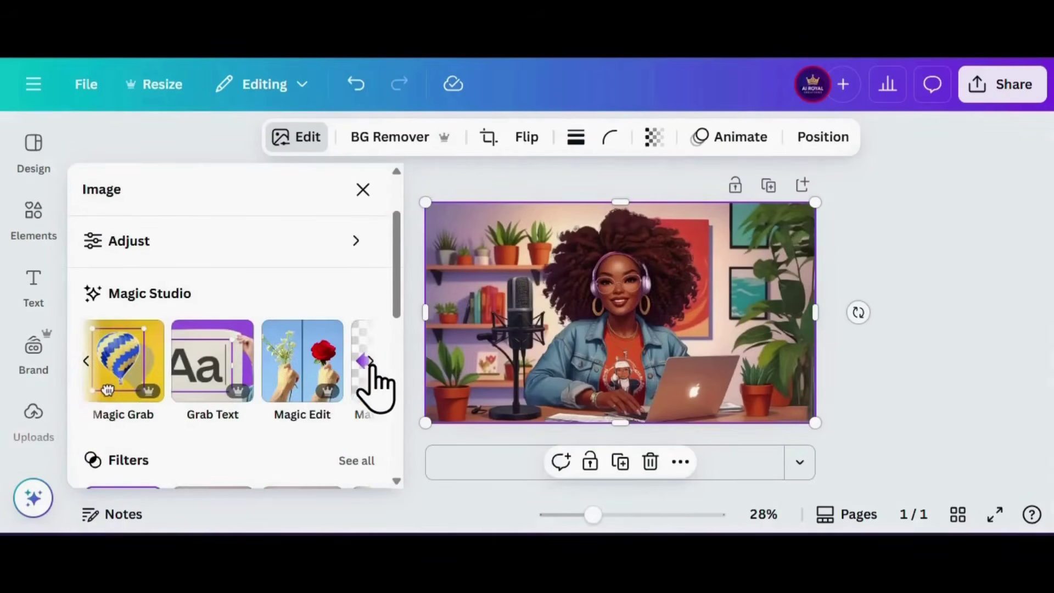
left_click(108, 376)
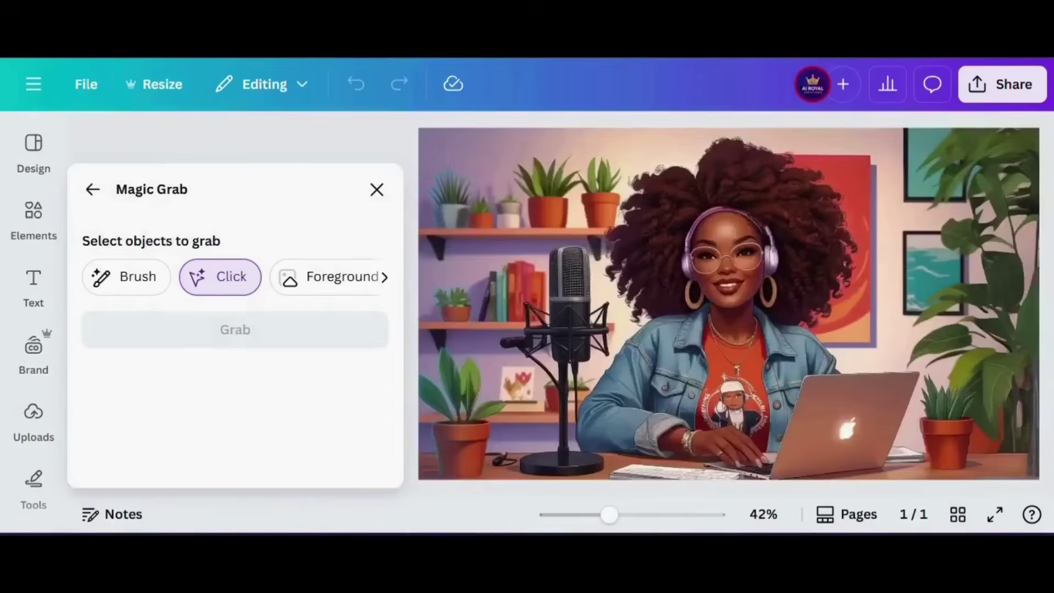
left_click(458, 472)
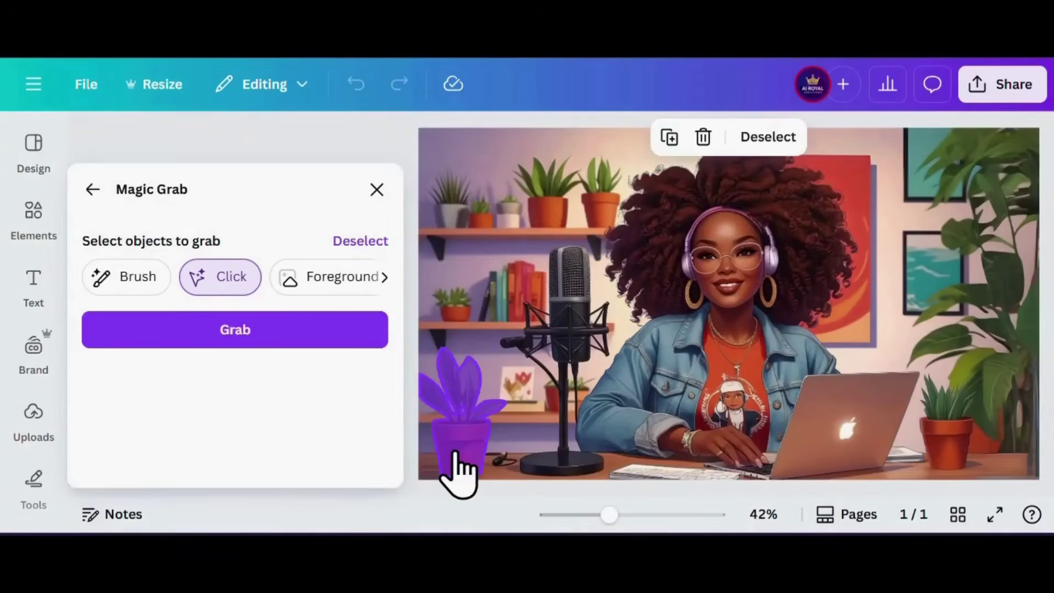
left_click(704, 138)
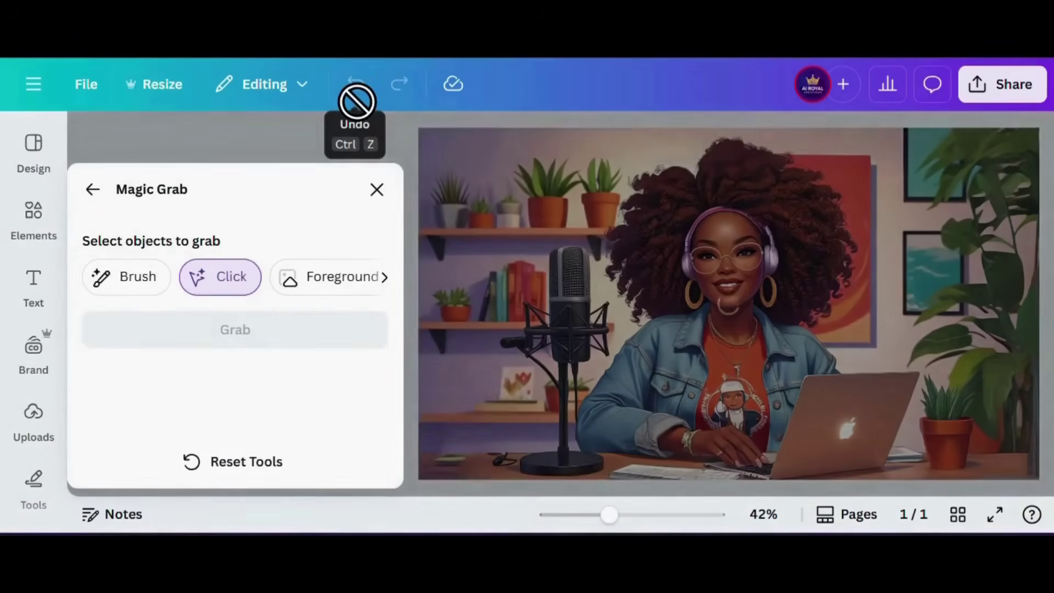
left_click(378, 190)
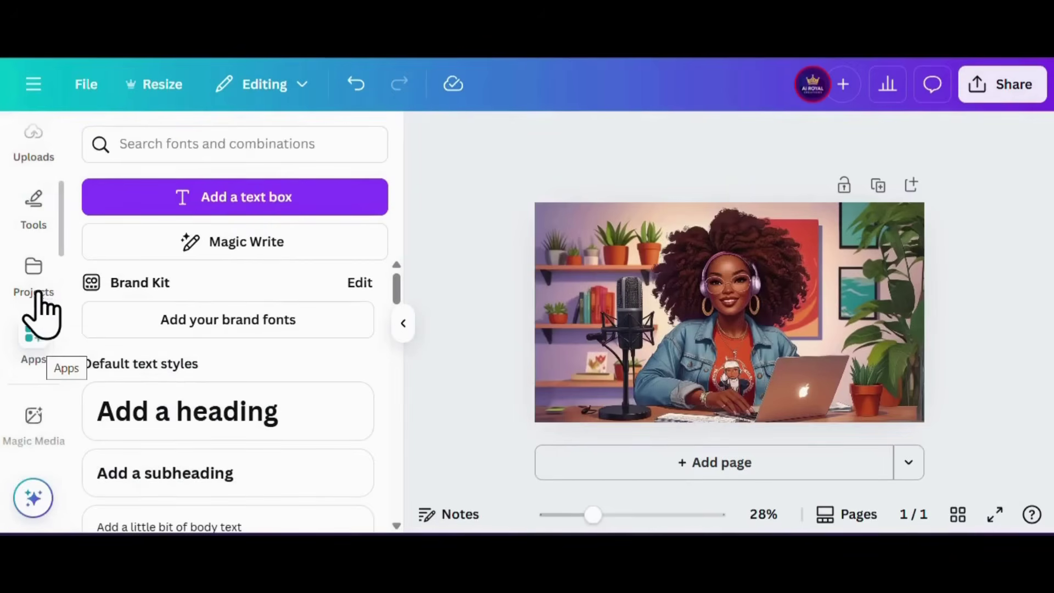
- Search the Canva apps for 'D-' and open the D-ID AI Avatars app
left_click(27, 357)
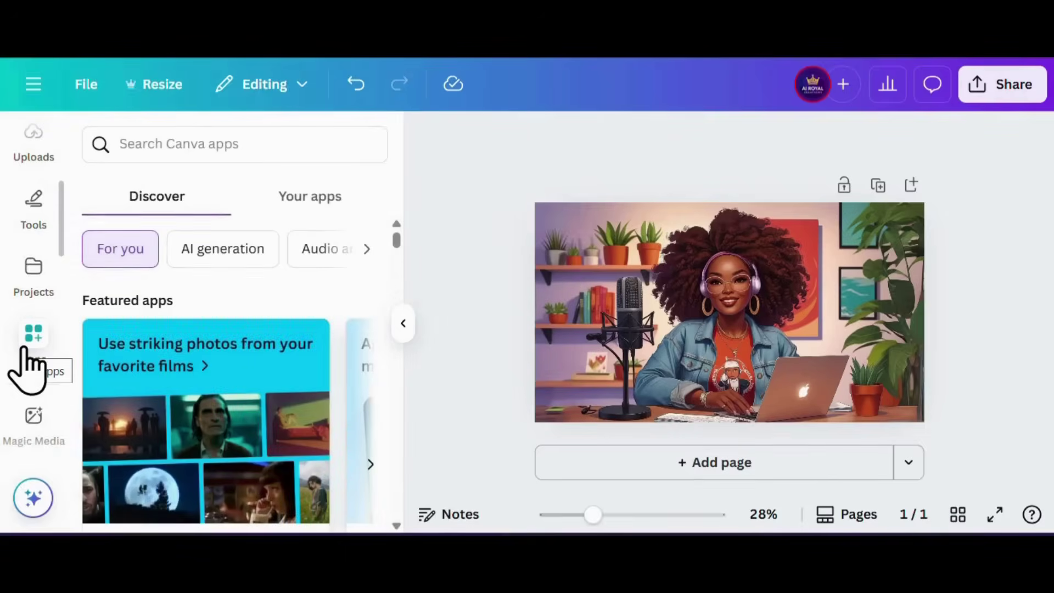
left_click(185, 141)
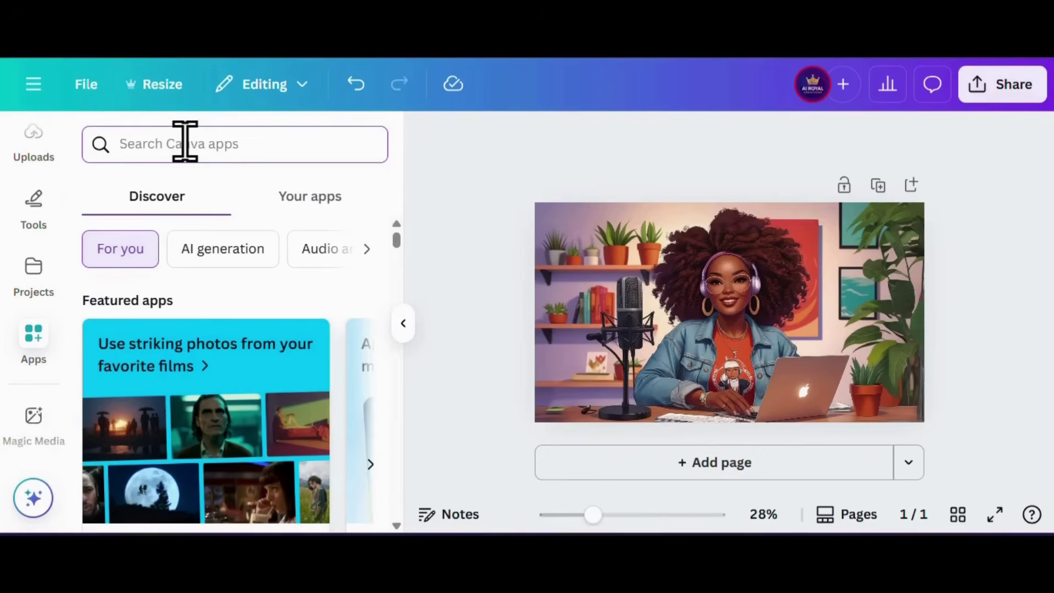
type("D-")
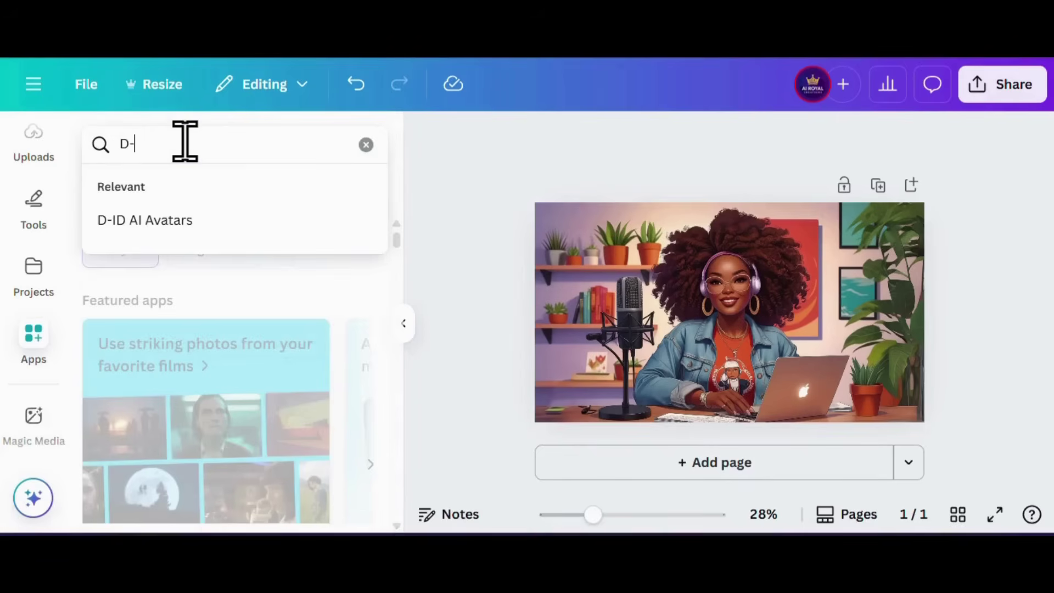
left_click(206, 221)
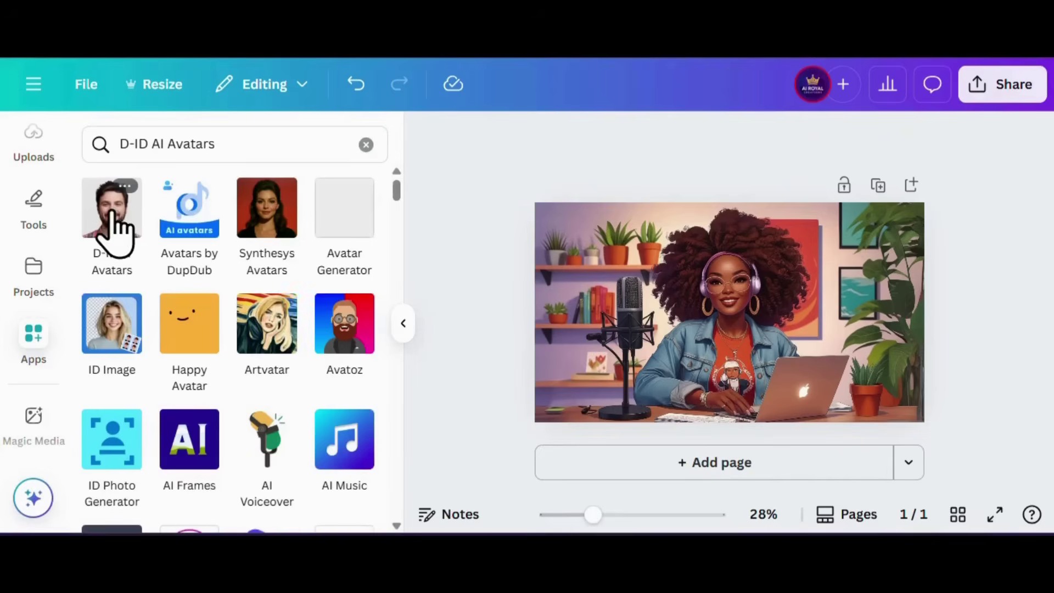
scroll(33, 258, "down", 10)
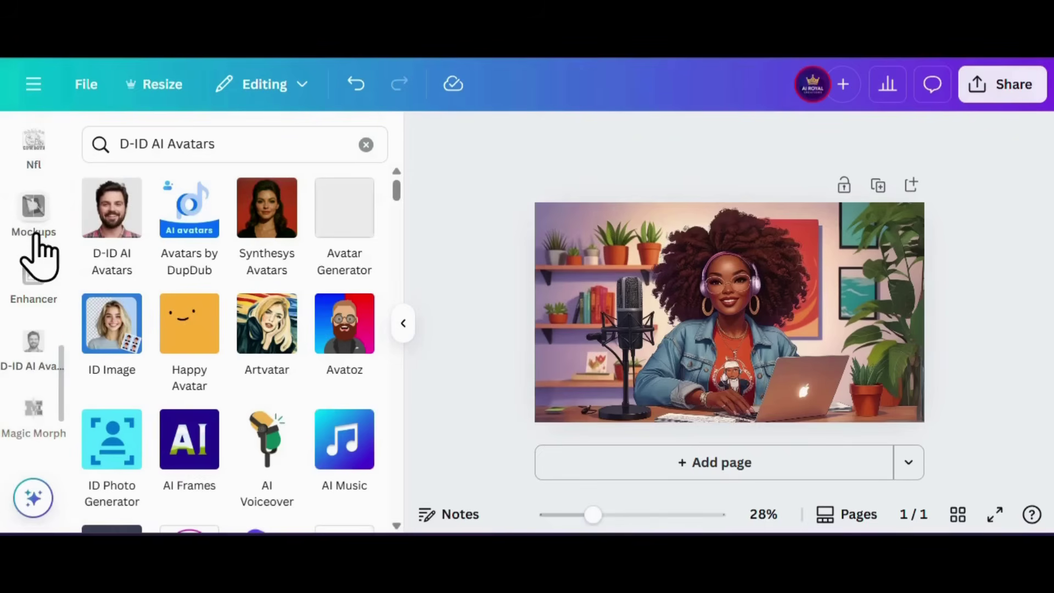
left_click(31, 365)
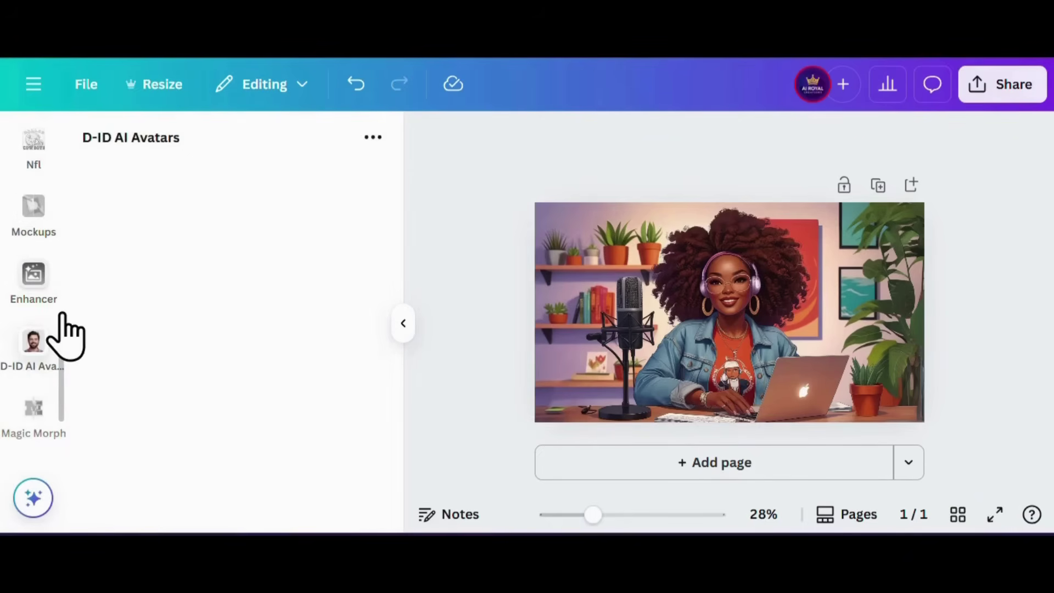
- Download the design as a PNG from the Share menu and dismiss the notice
left_click(1022, 87)
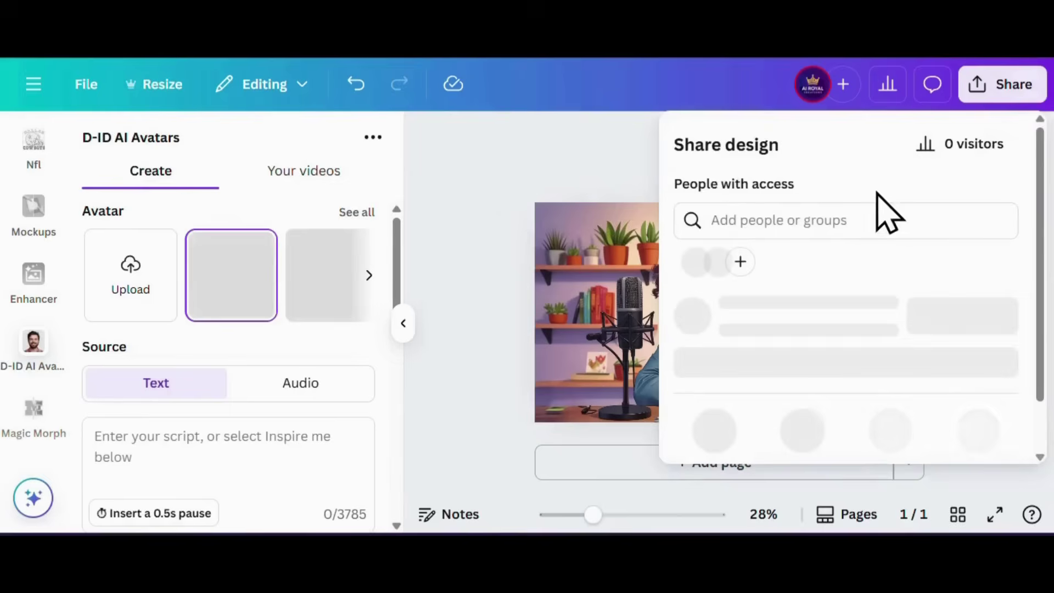
scroll(873, 216, "down", 2)
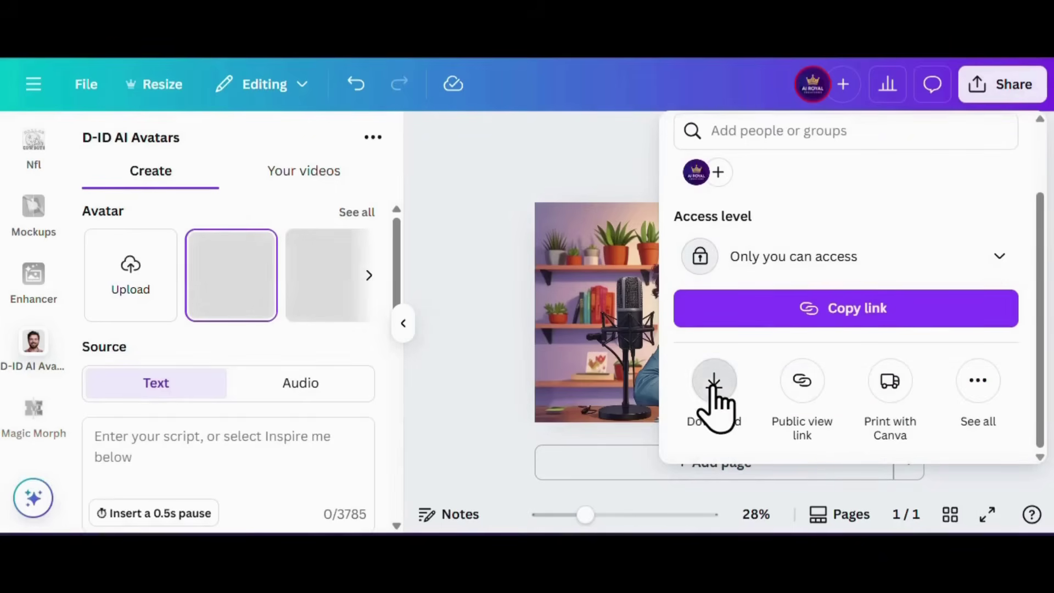
left_click(714, 404)
scroll(1031, 247, "down", 4)
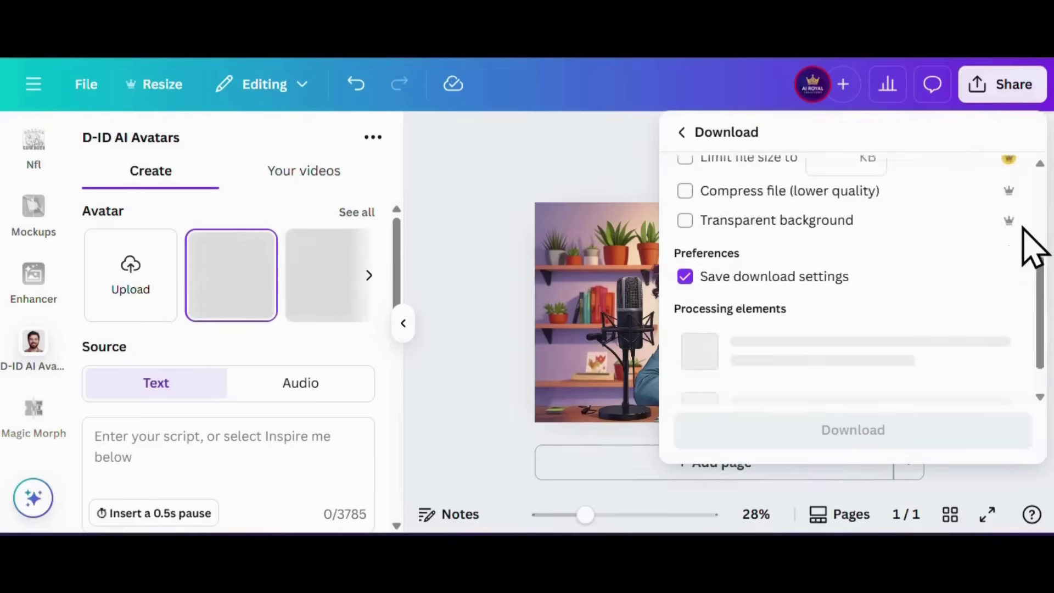
scroll(1042, 236, "up", 2)
left_click(871, 432)
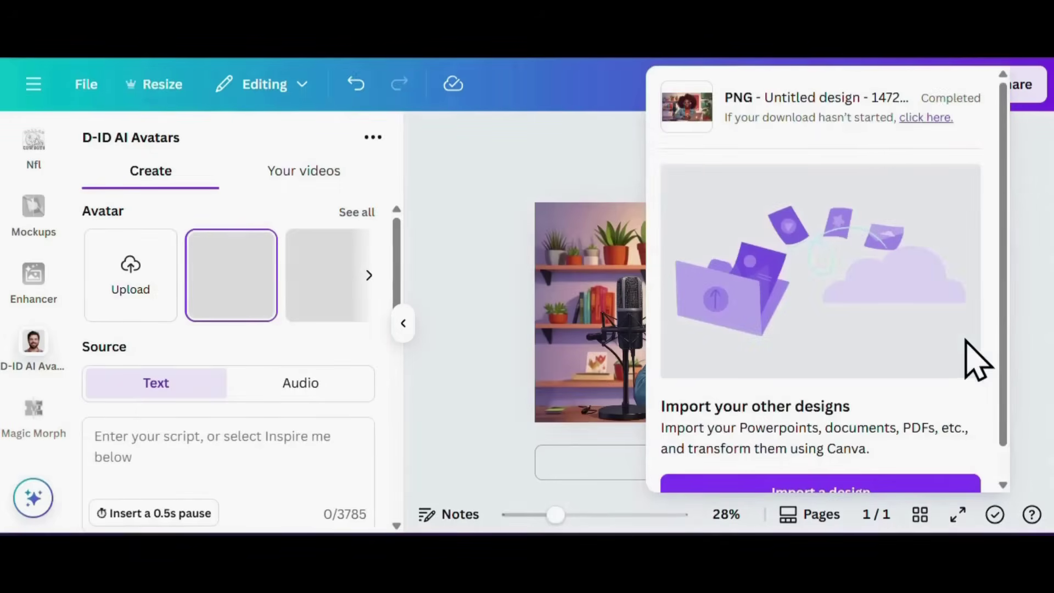
left_click(730, 308)
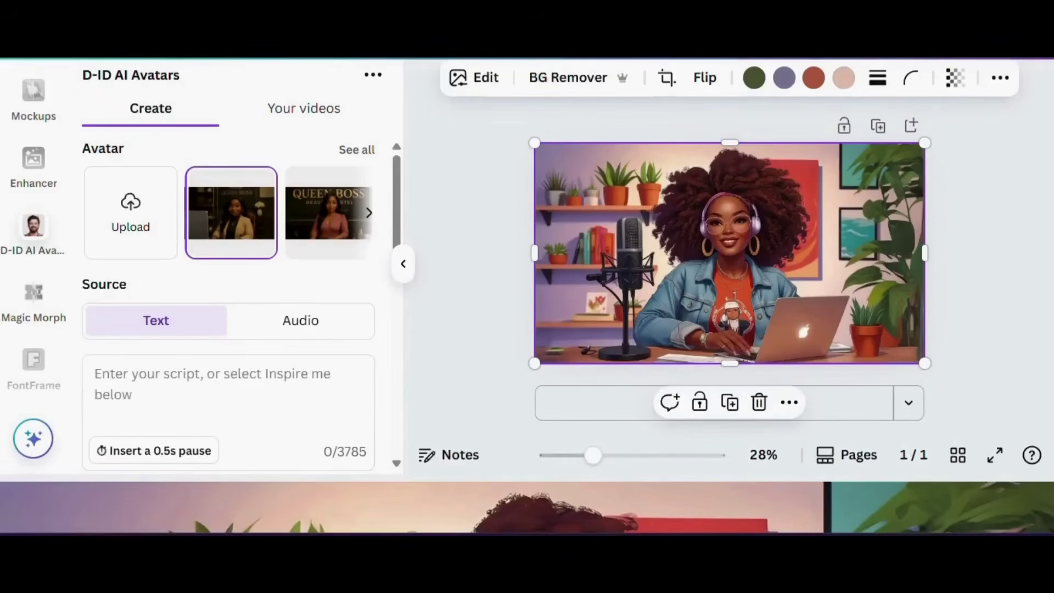
- Upload the 'Untitled design' PNG from Downloads as a new D-ID avatar
left_click(133, 211)
left_click(514, 228)
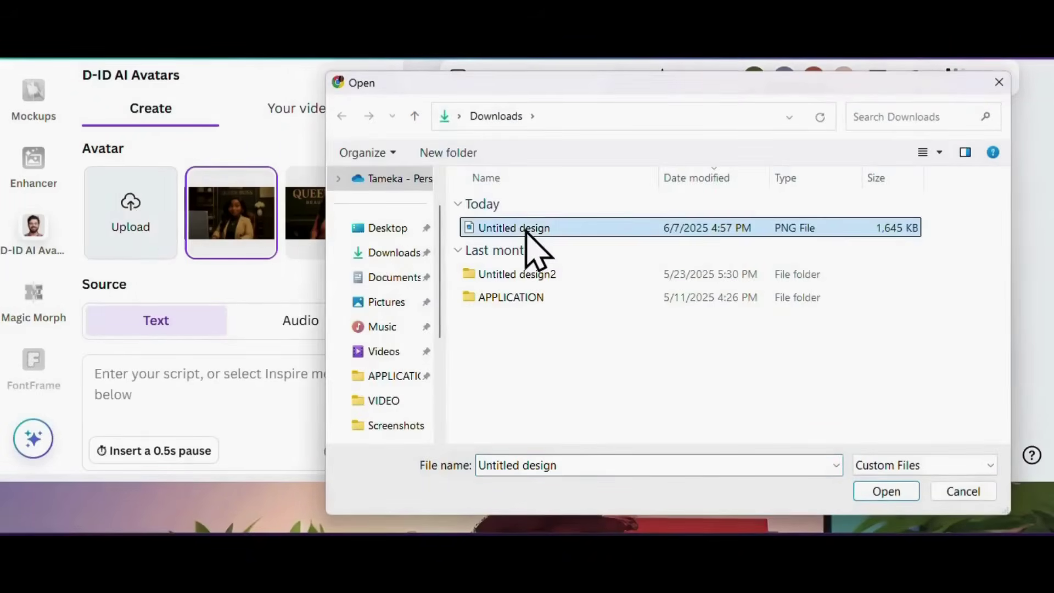
left_click(885, 491)
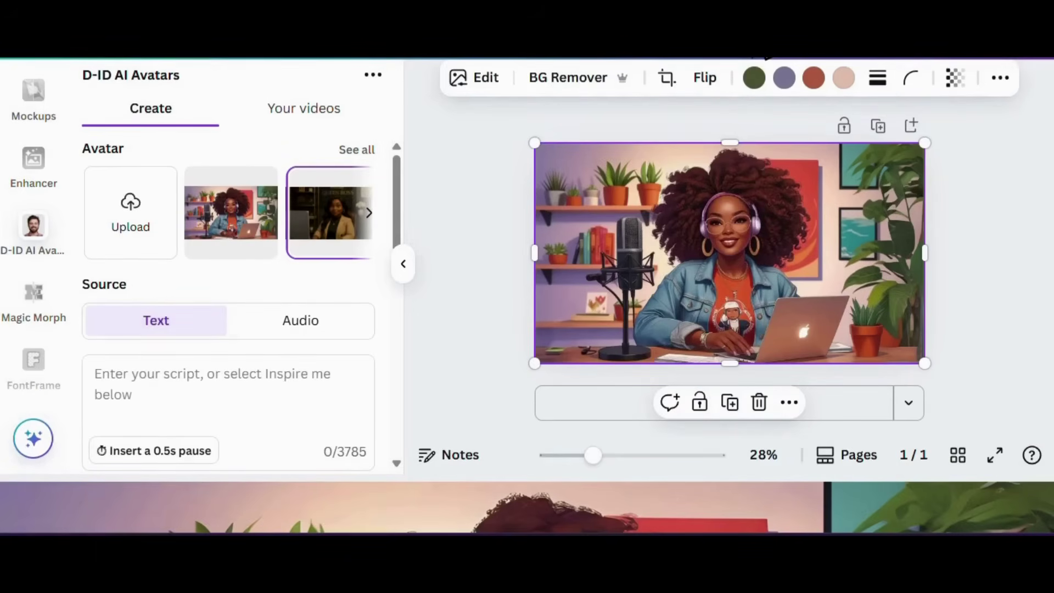
- Select the uploaded podcast woman as the D-ID avatar
scroll(393, 164, "down", 2)
scroll(384, 182, "up", 2)
left_click(209, 236)
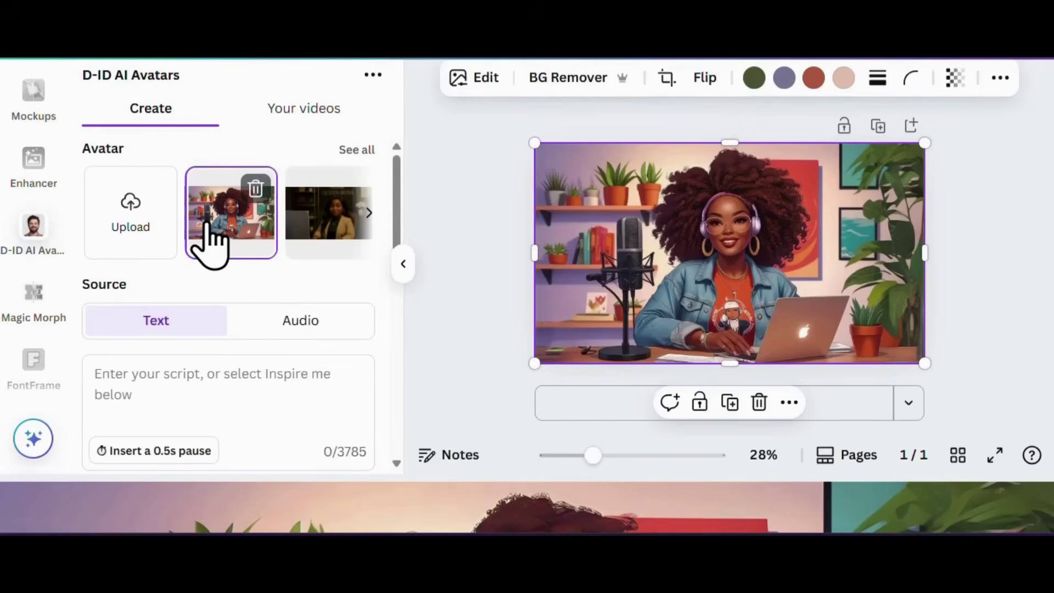
- Paste the free-Canva greeting script and insert a 0.5s pause at its start
scroll(207, 220, "down", 2)
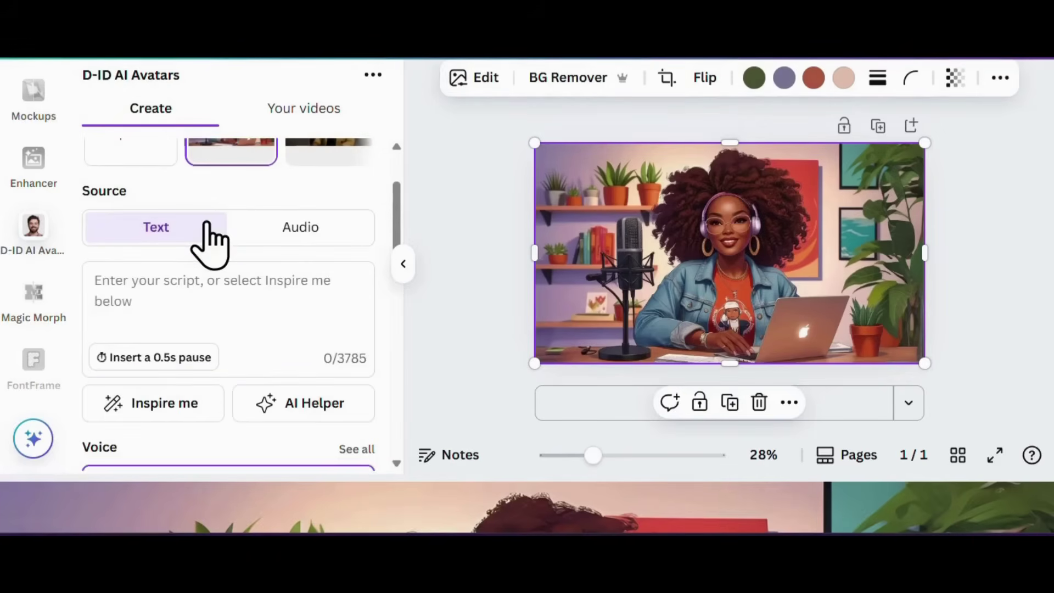
left_click(178, 273)
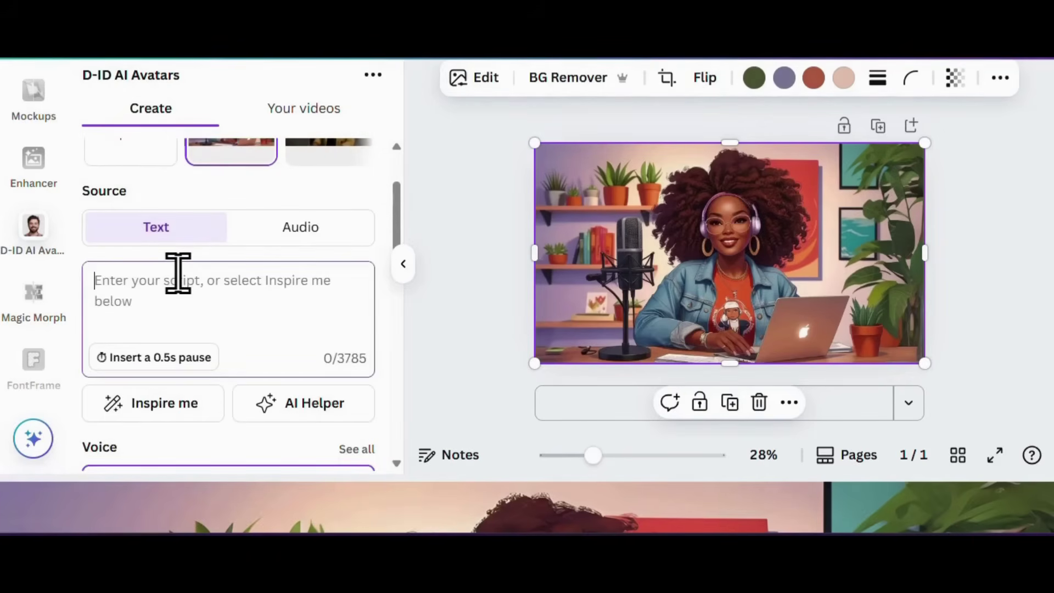
key("super+v")
scroll(207, 294, "down", 1)
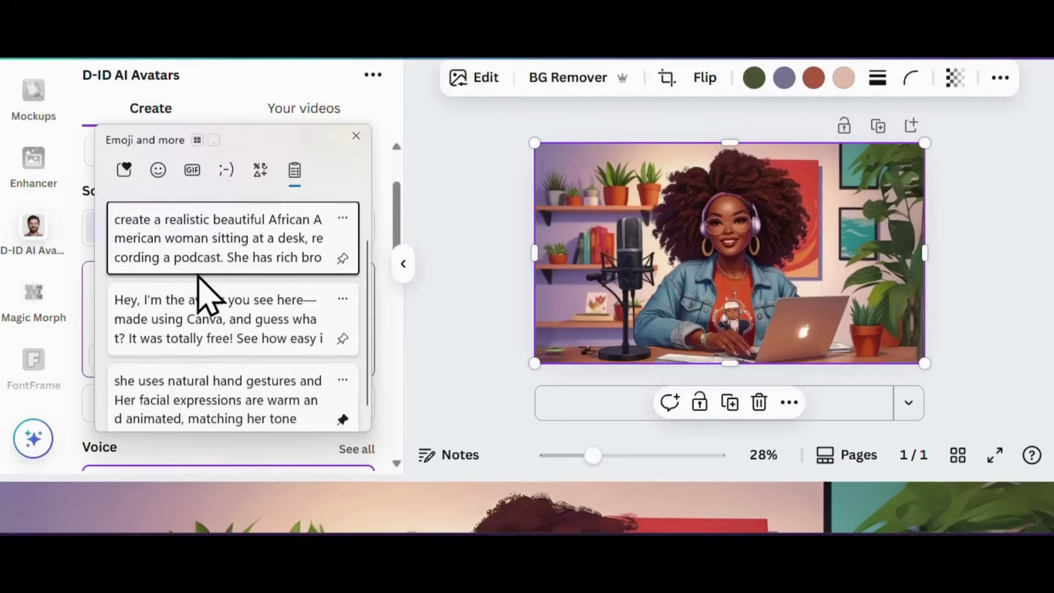
left_click(207, 330)
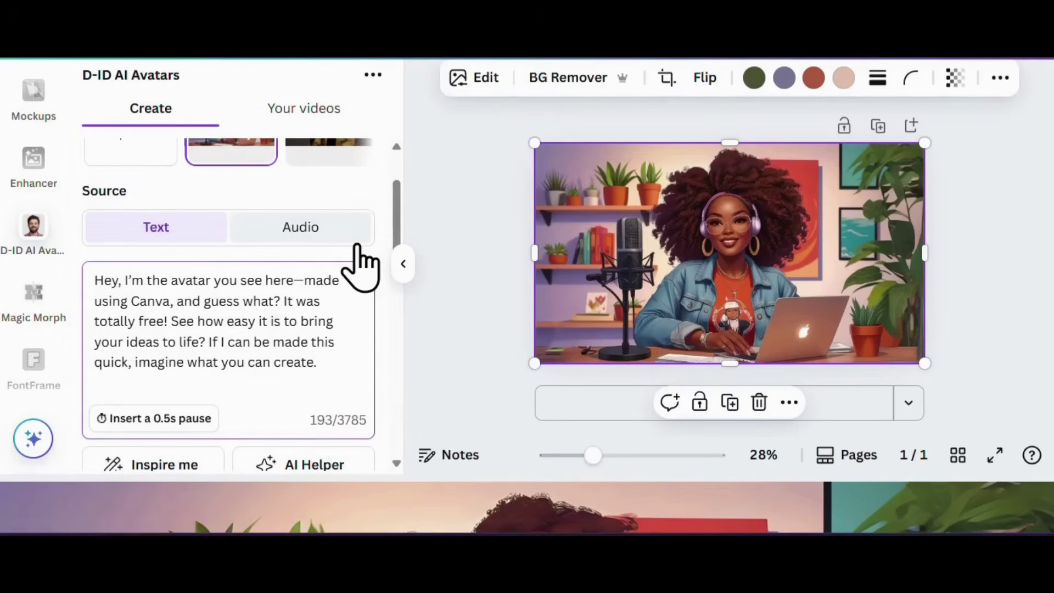
left_click(164, 424)
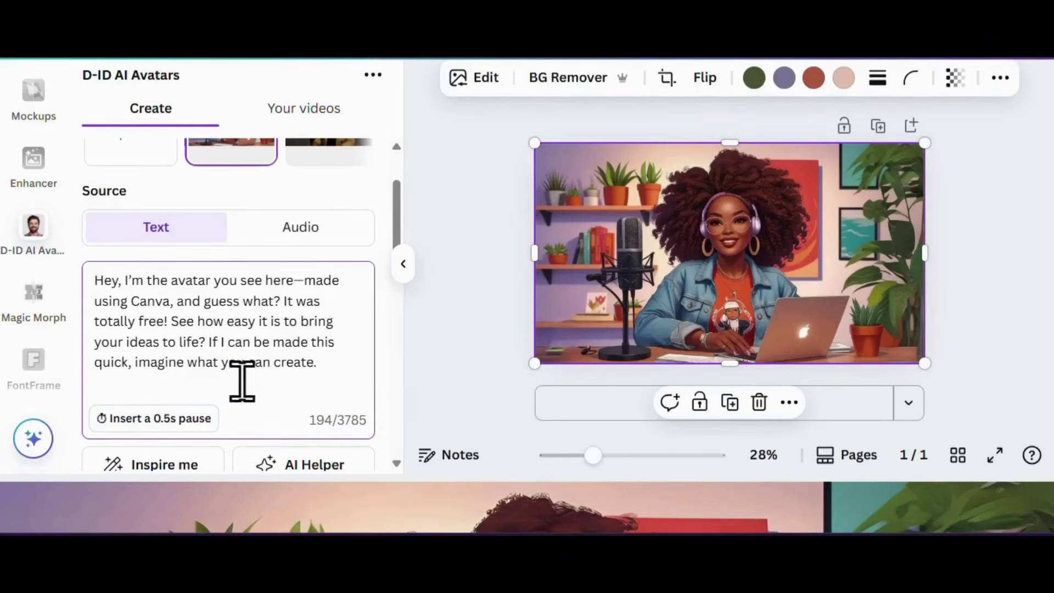
scroll(379, 305, "down", 5)
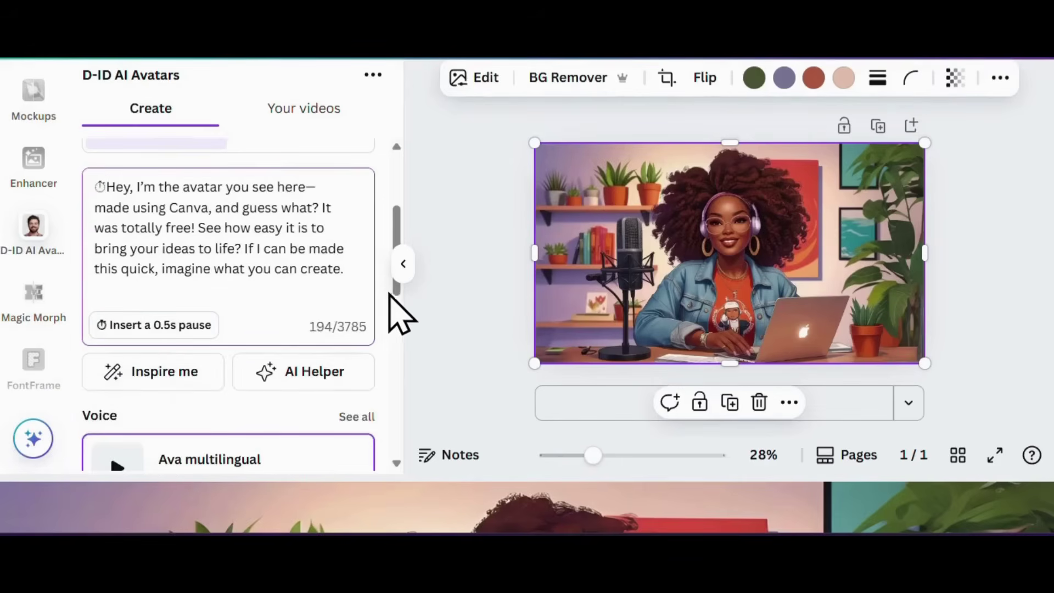
scroll(391, 325, "down", 2)
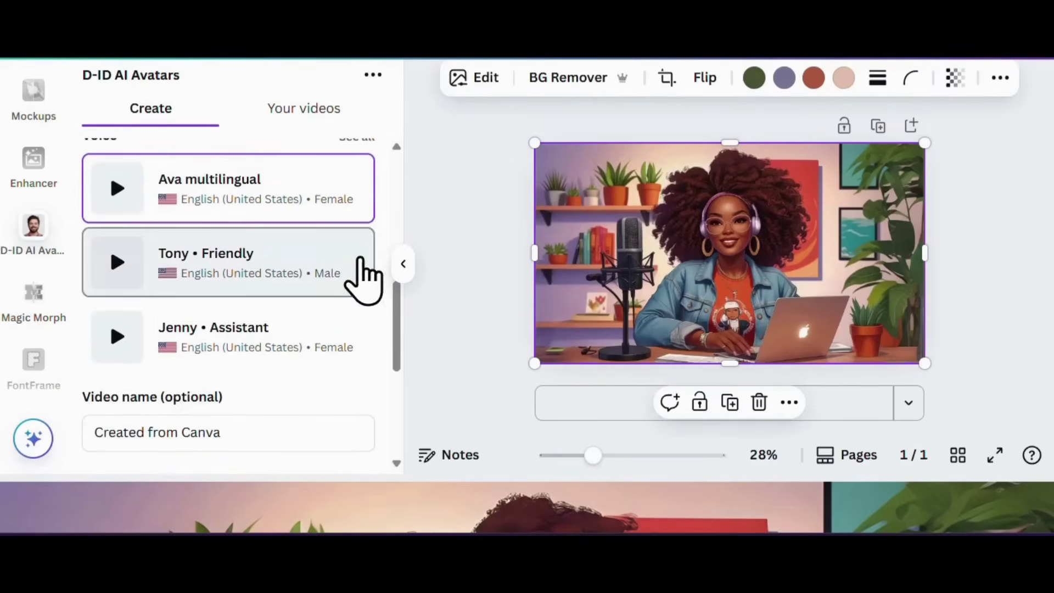
scroll(365, 277, "up", 2)
left_click(357, 229)
scroll(362, 275, "down", 6)
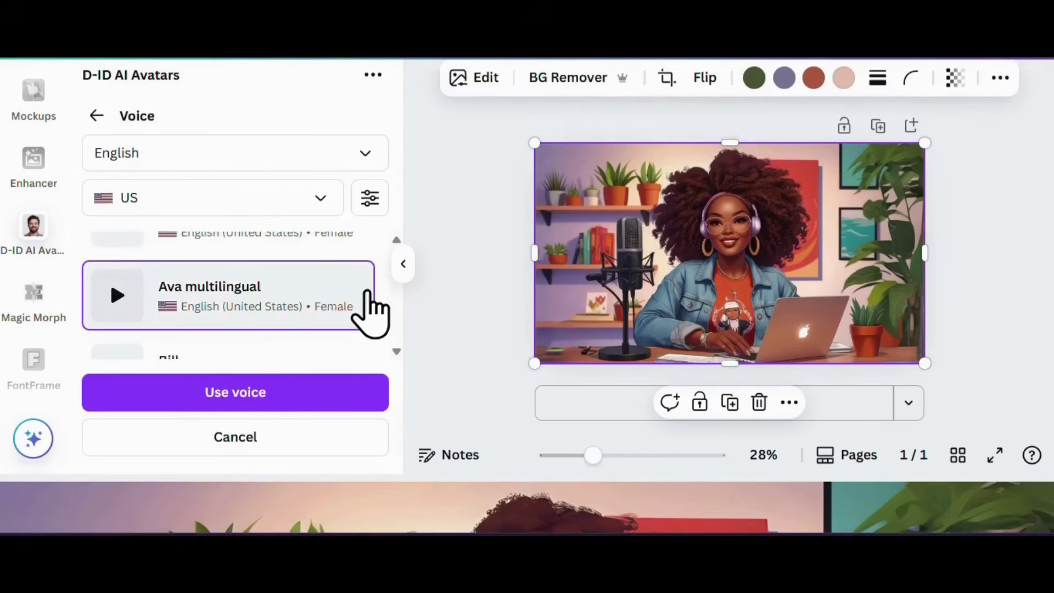
scroll(357, 299, "down", 10)
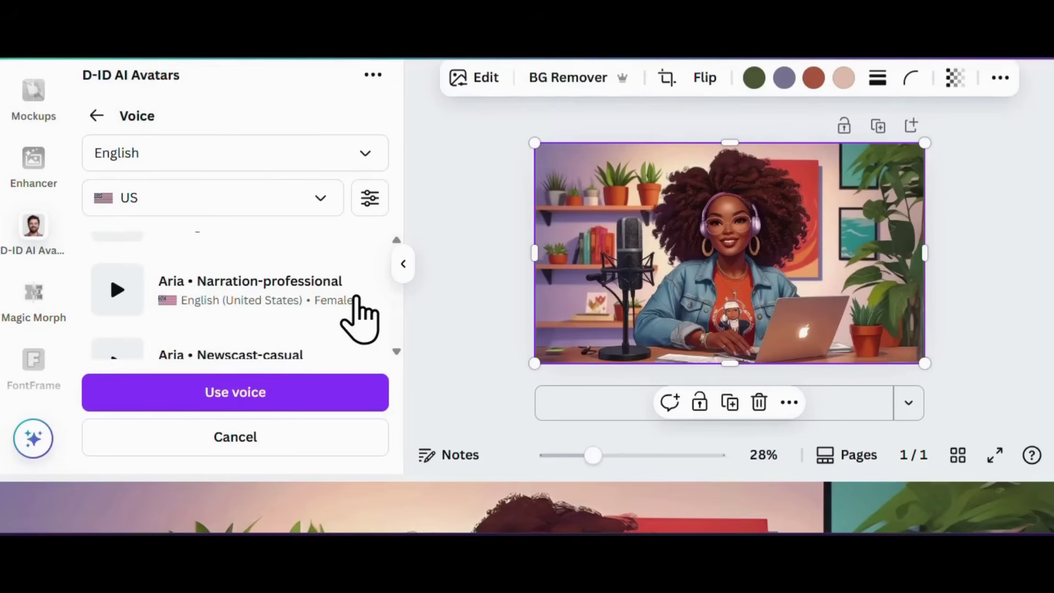
scroll(360, 321, "down", 10)
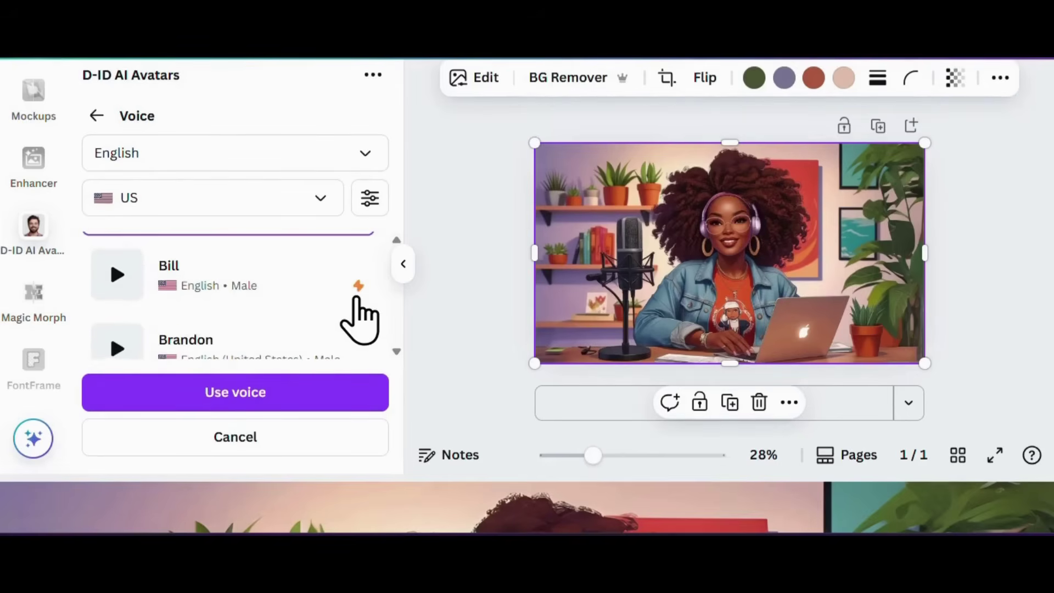
scroll(359, 321, "down", 10)
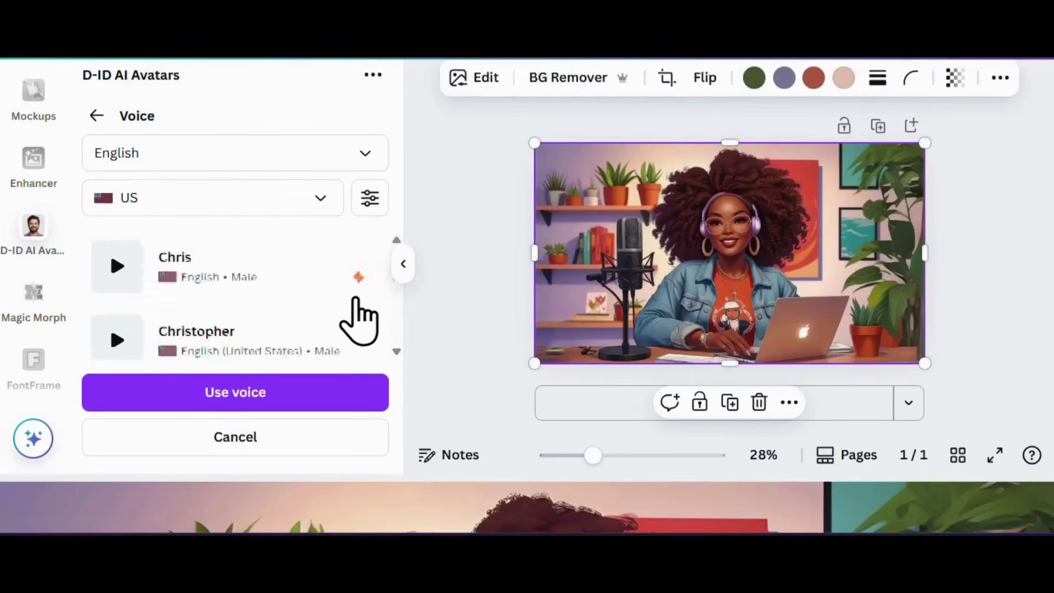
scroll(360, 322, "down", 10)
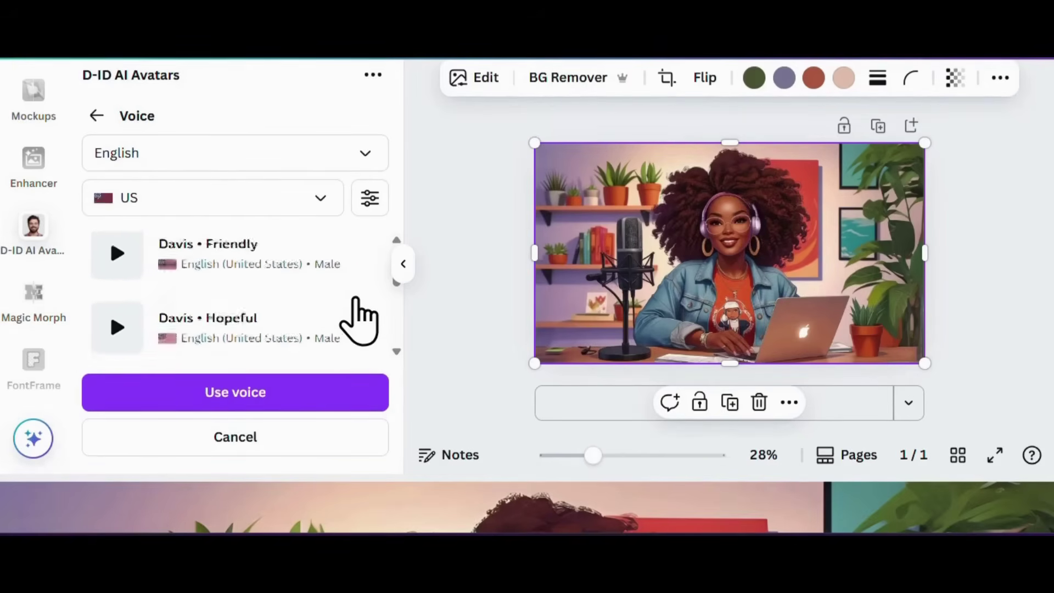
scroll(356, 301, "down", 3)
scroll(356, 301, "up", 2)
left_click(188, 301)
left_click(116, 276)
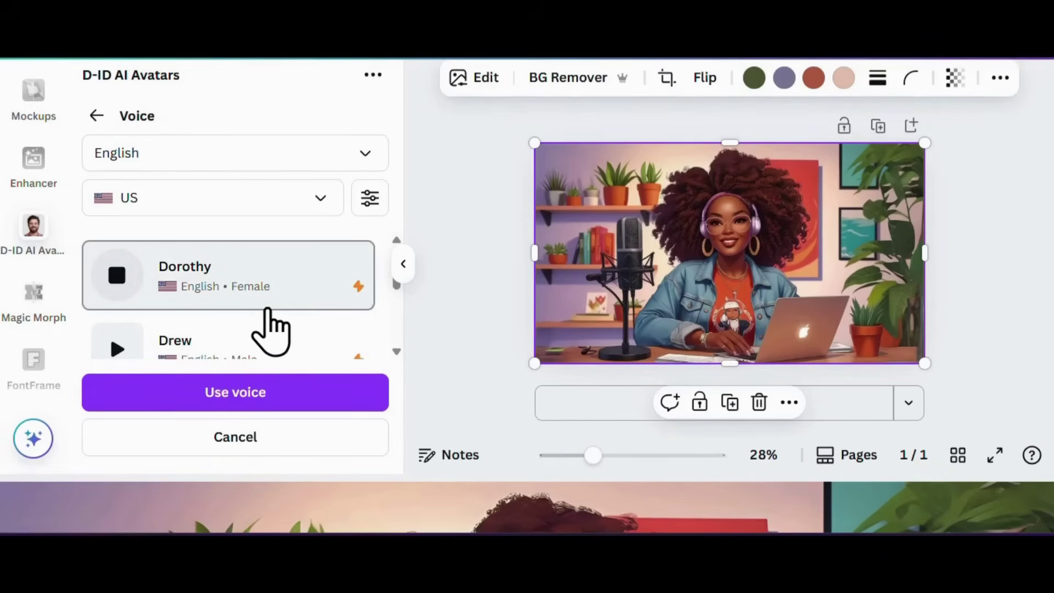
scroll(271, 321, "up", 3)
scroll(273, 323, "down", 2)
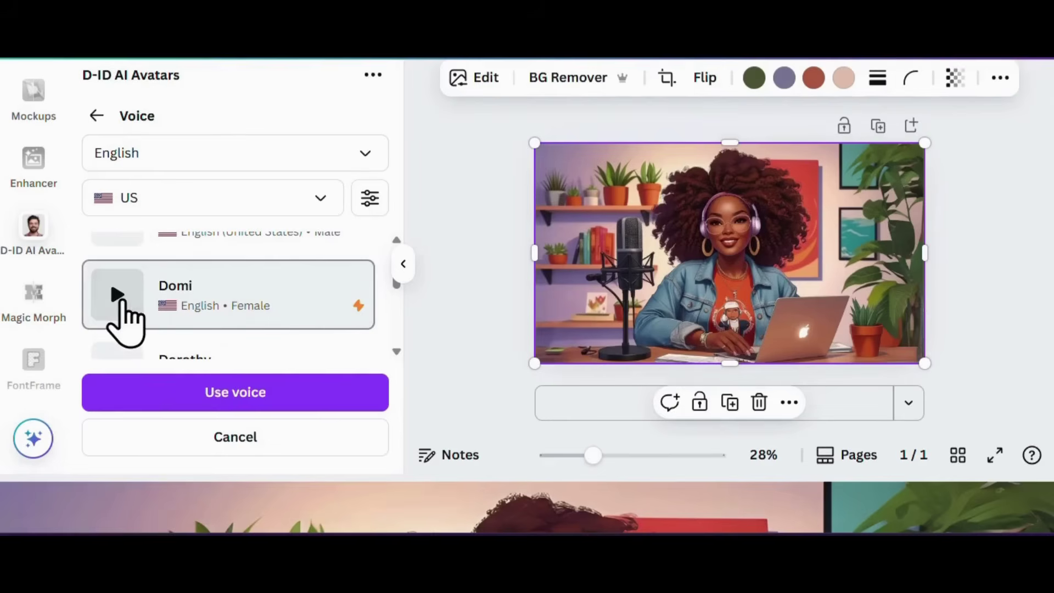
left_click(115, 297)
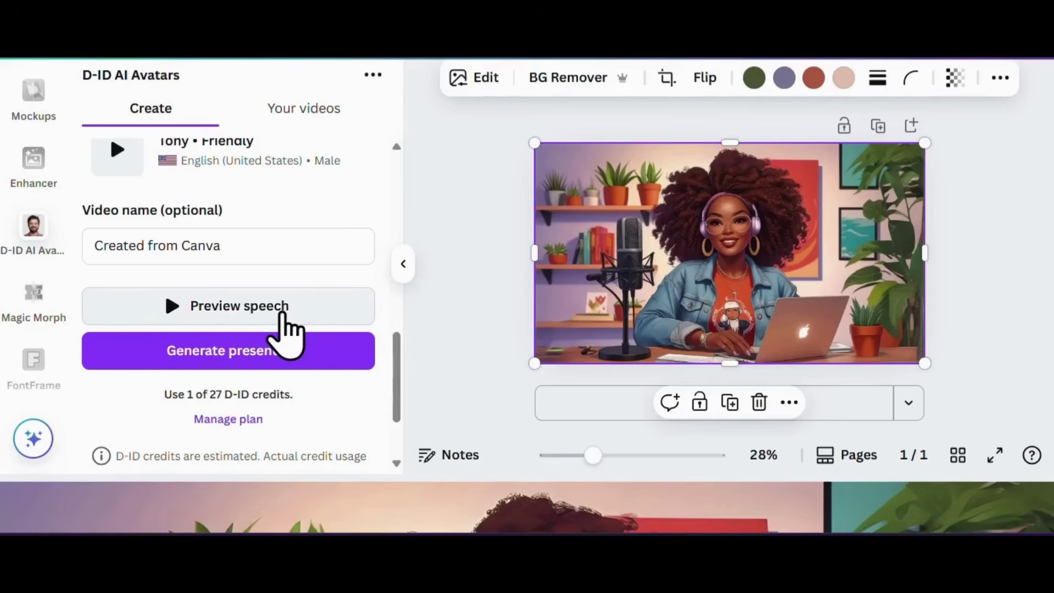
- Generate the 12.1-second talking presenter video onto the page, then show Uploads
left_click(295, 364)
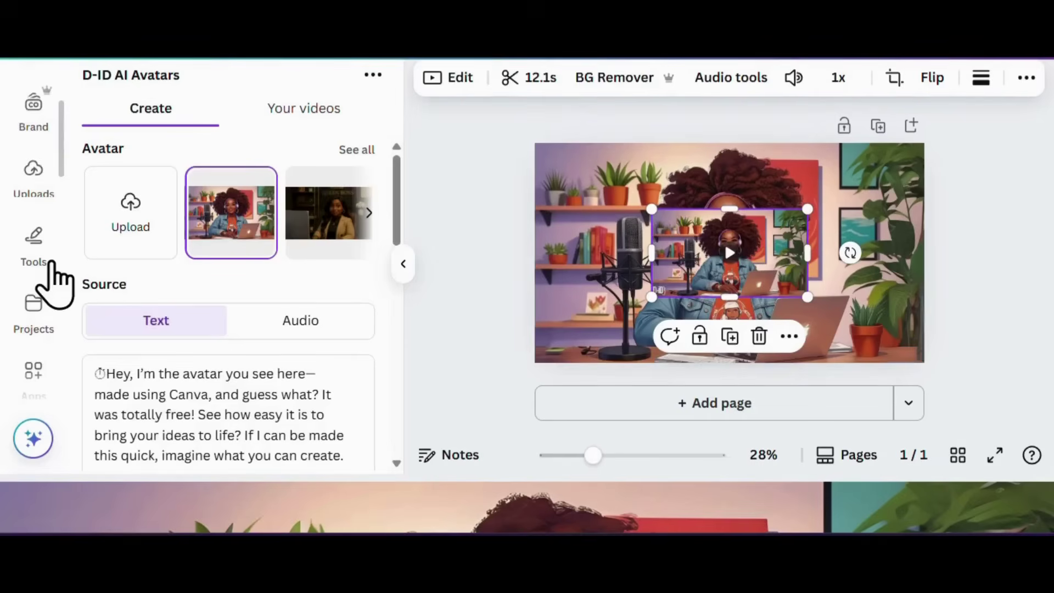
scroll(52, 264, "up", 2)
left_click(34, 261)
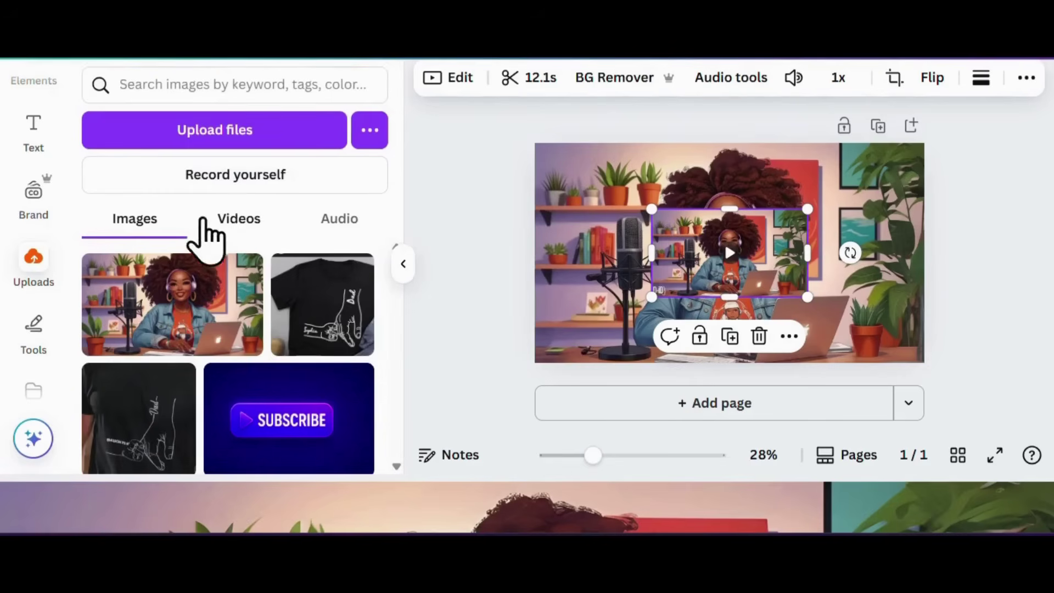
- Remove the still background and move the talking podcast video to the page's top-left corner
left_click(244, 223)
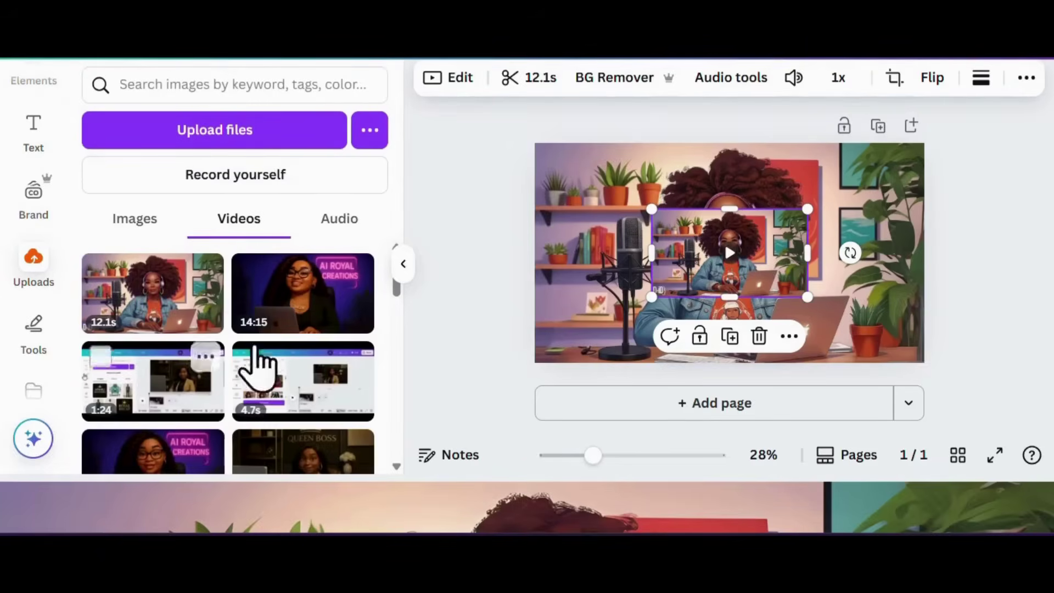
left_click(720, 357)
left_click(758, 400)
left_click_drag(725, 291, 934, 405)
left_click(471, 405)
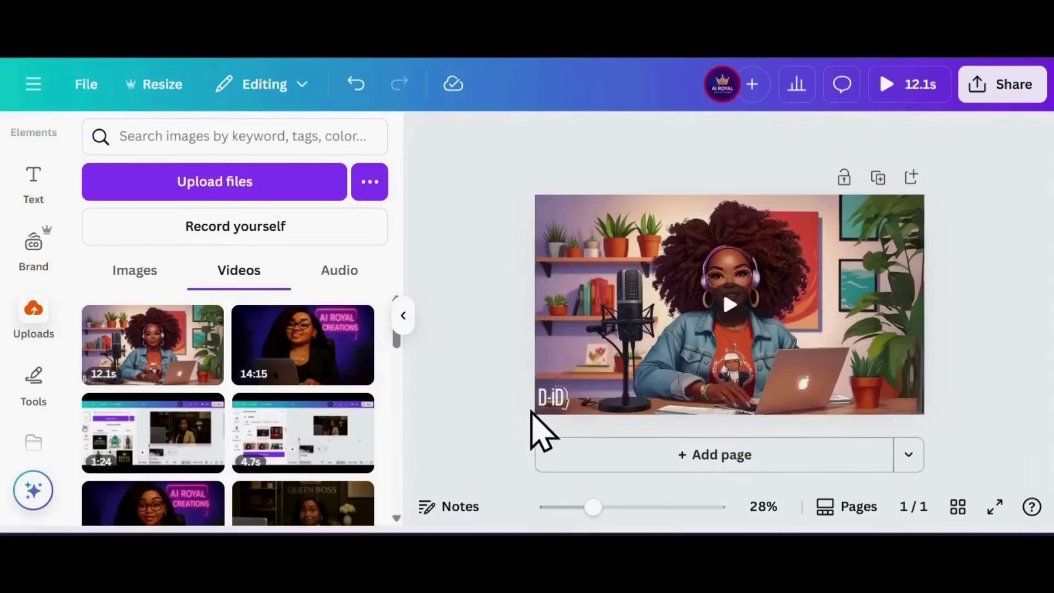
- Enlarge the video across the page, crop off its watermarked left strip, and stretch it edge to edge
left_click(593, 327)
mouse_move(546, 414)
left_mouse_down()
mouse_move(510, 454)
mouse_move(542, 431)
mouse_move(536, 416)
left_mouse_up()
double_click(615, 252)
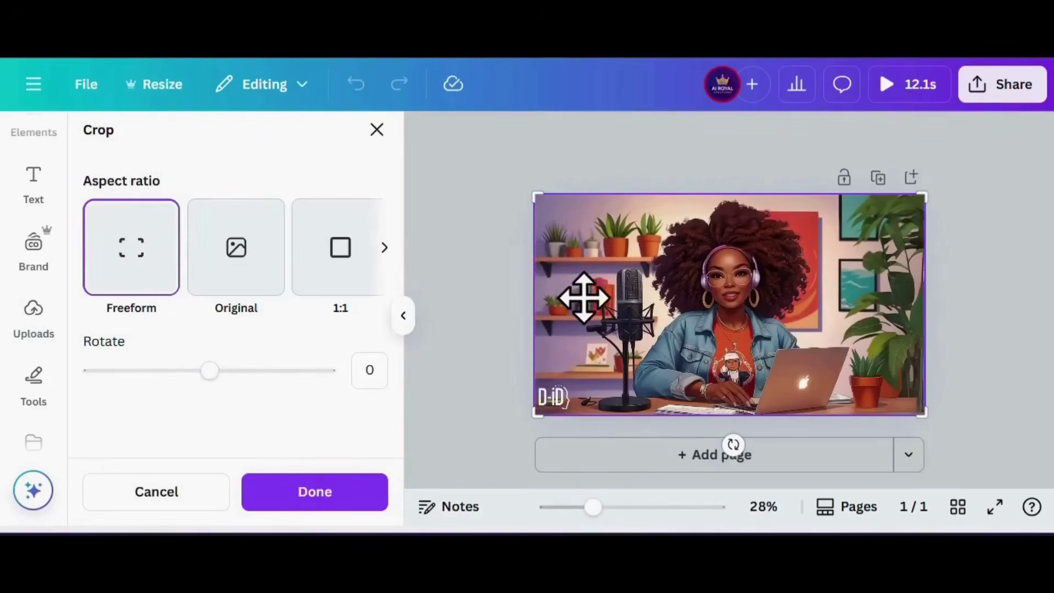
left_click_drag(538, 203, 577, 196)
left_click(310, 497)
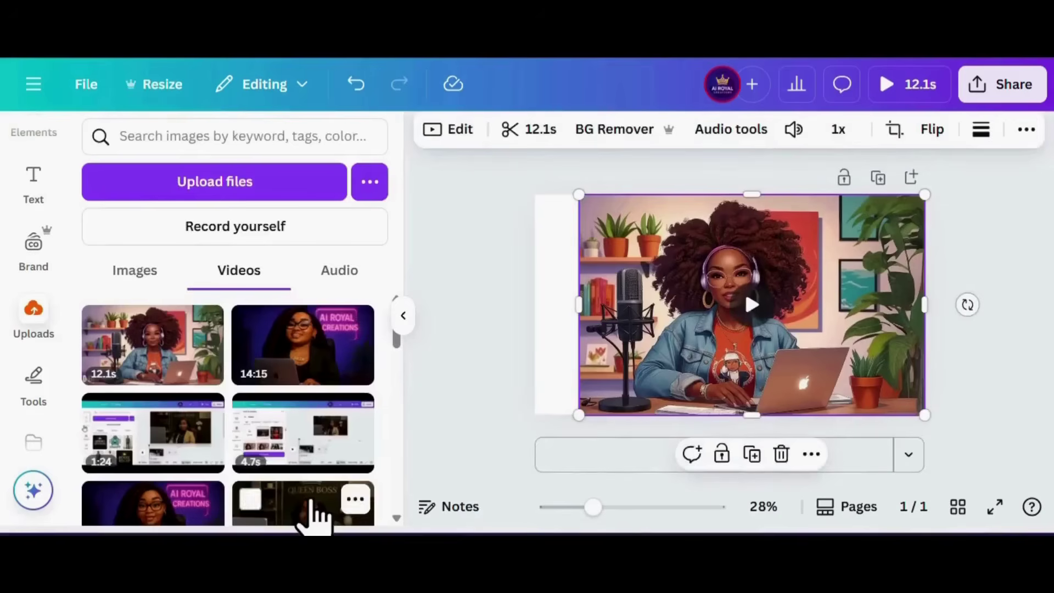
left_click_drag(579, 306, 535, 305)
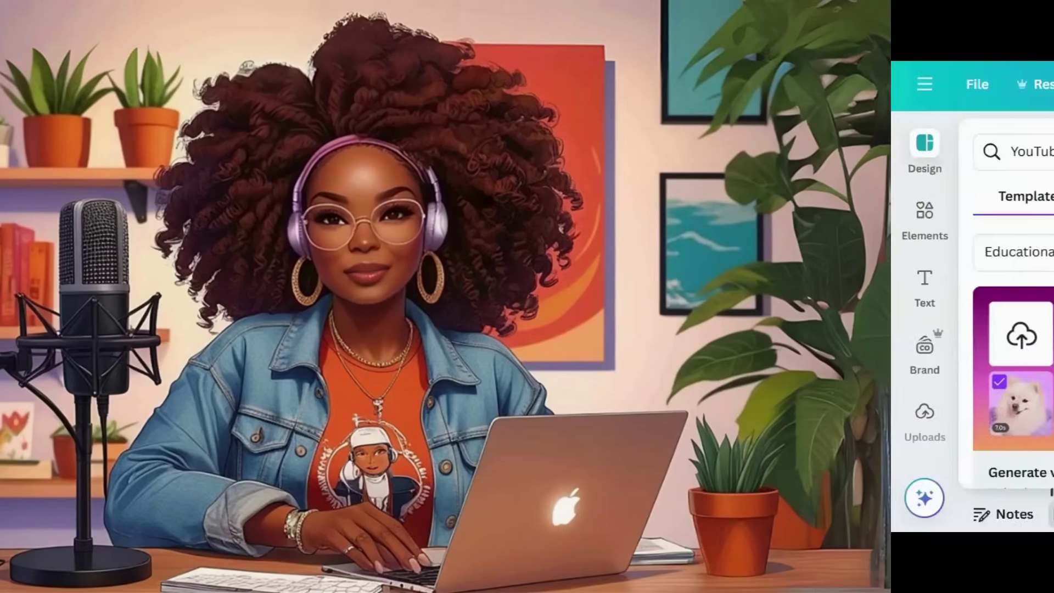
- Scroll the left sidebar of the blank 5-second YouTube Video design down toward Magic Media
scroll(32, 164, "down", 3)
scroll(33, 187, "down", 3)
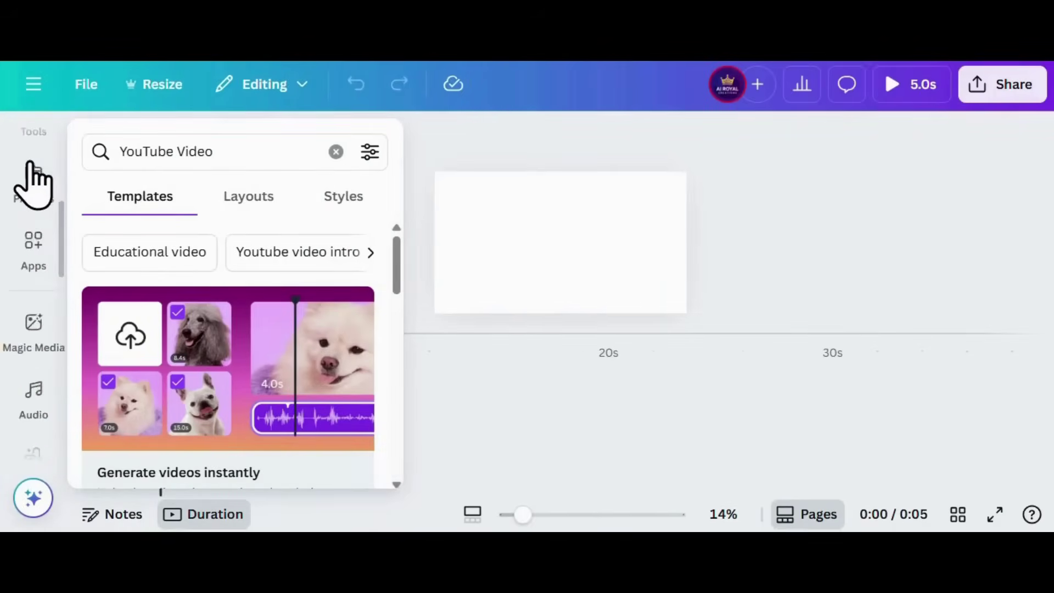
- Open Magic Media image generation and set the aspect ratio to Landscape
left_click(25, 236)
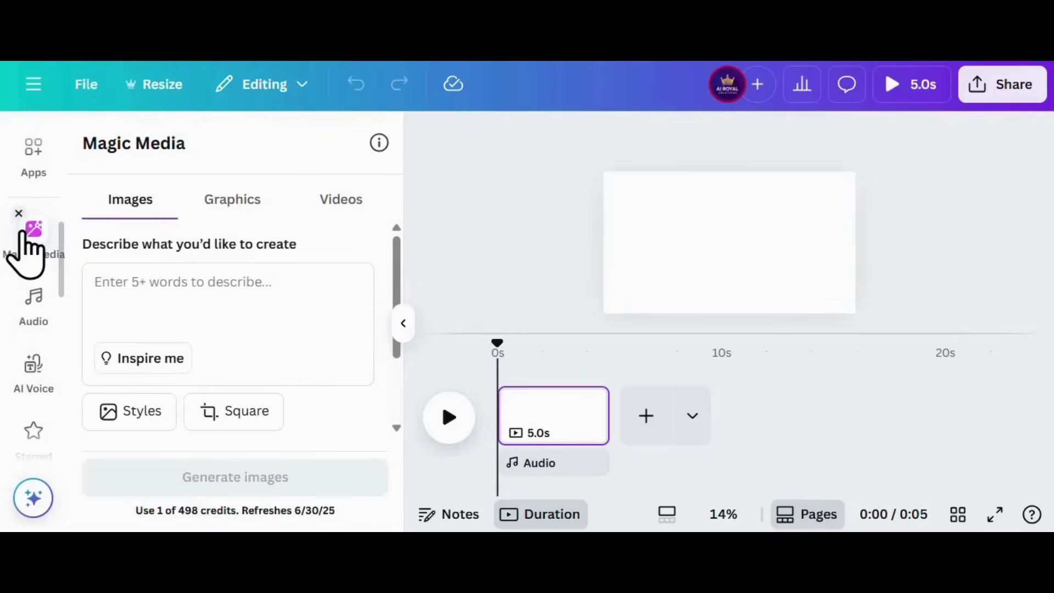
left_click(125, 269)
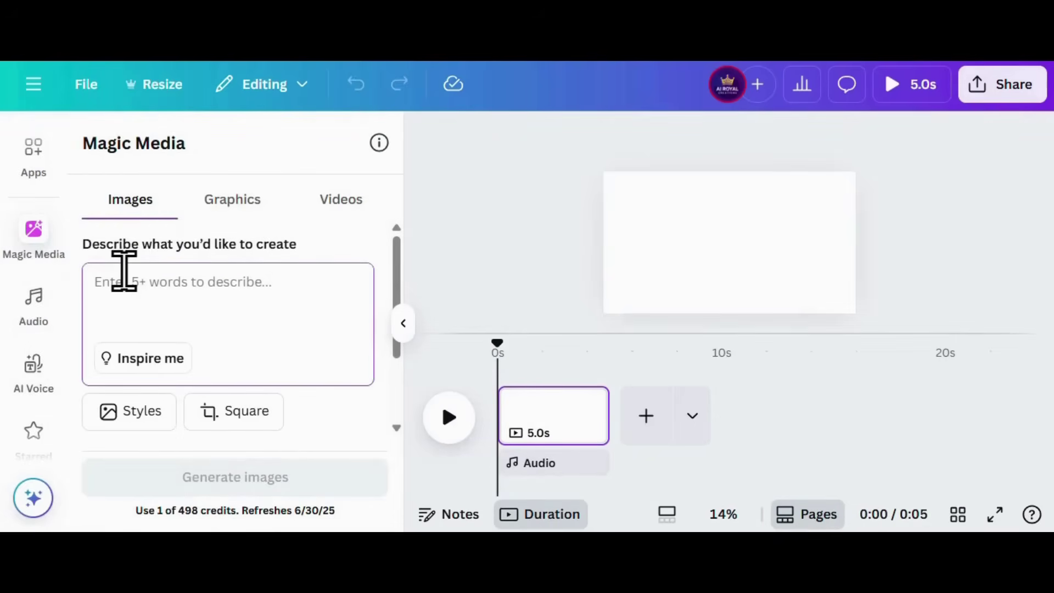
left_click(238, 416)
left_click(219, 217)
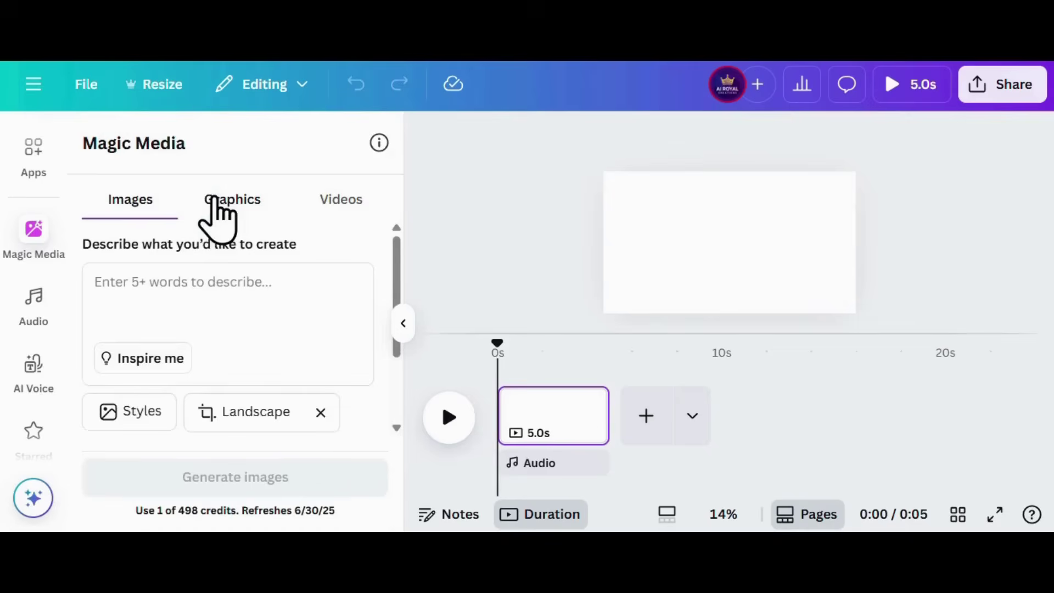
- Browse the image styles, then paste the cozy podcast-desk digital illustration prompt into the description
left_click(132, 418)
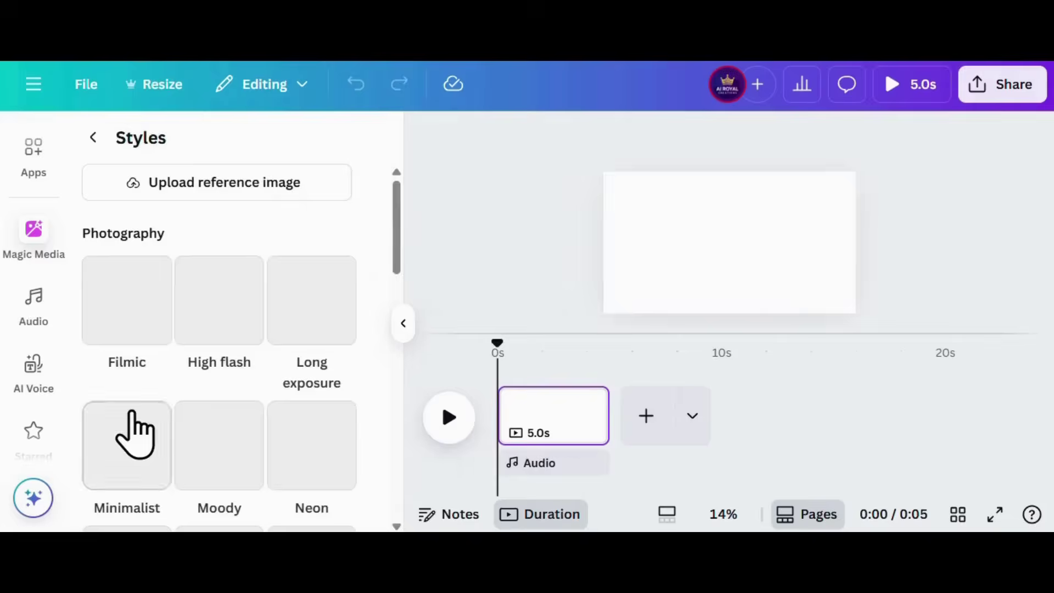
scroll(380, 311, "down", 5)
scroll(372, 295, "down", 8)
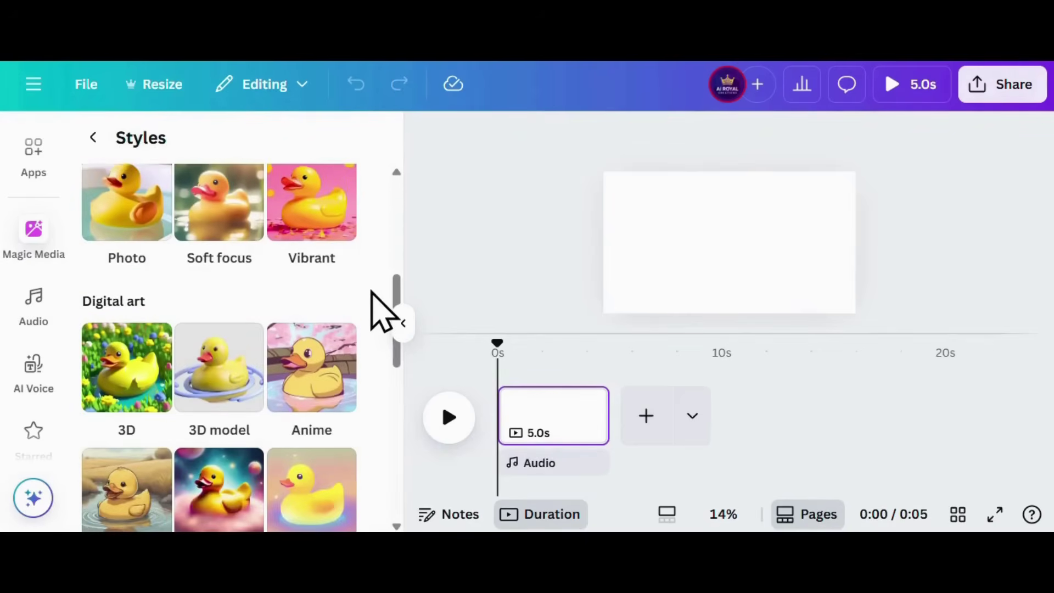
scroll(372, 295, "down", 4)
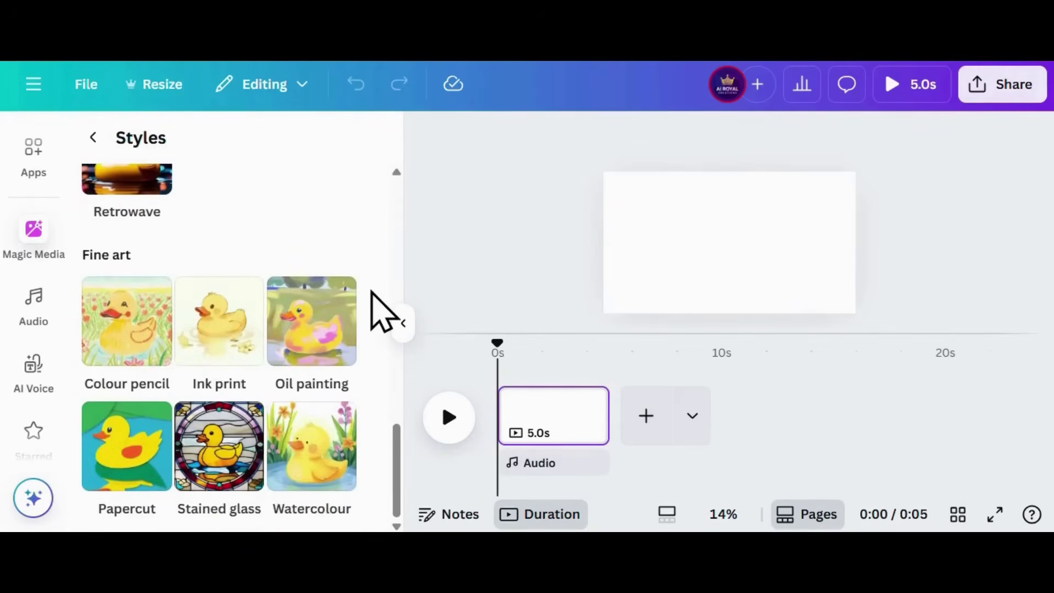
scroll(373, 295, "up", 7)
scroll(372, 295, "up", 8)
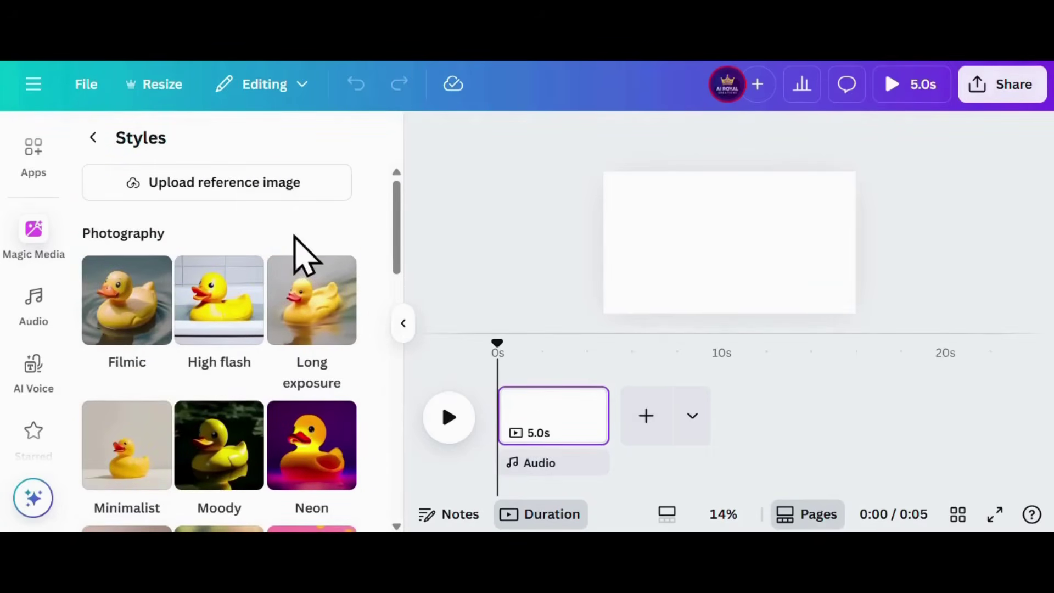
left_click(91, 137)
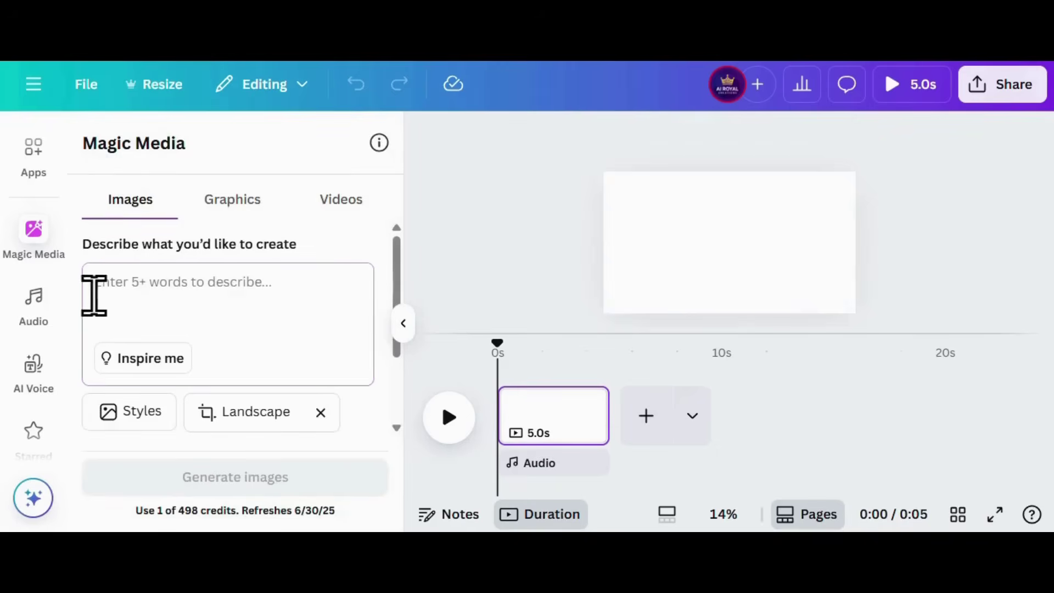
key("ctrl+v")
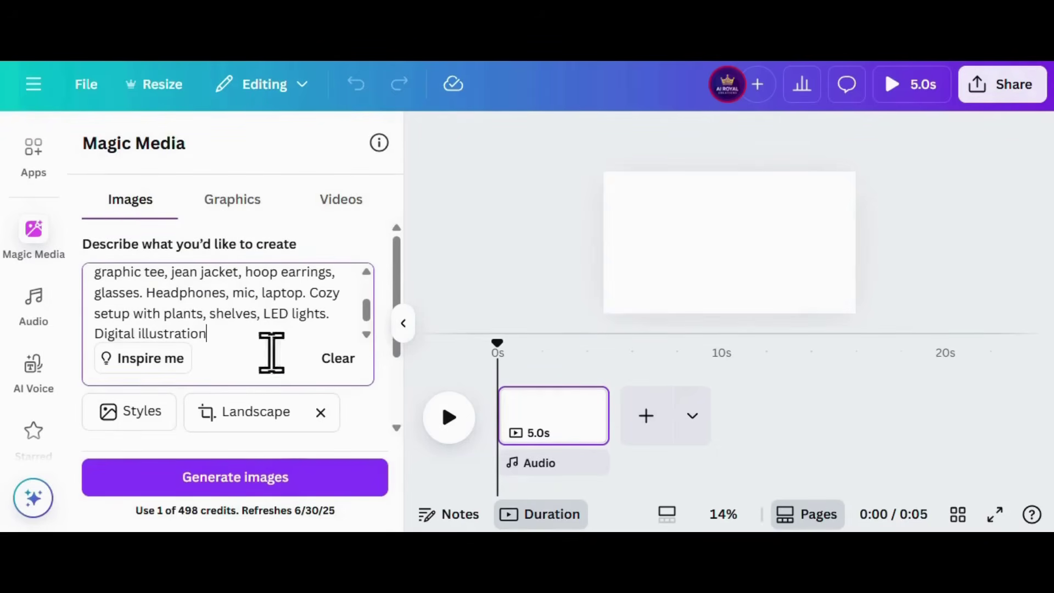
- Generate the landscape podcast-woman images and place one at the video page's top-left corner
left_click(317, 477)
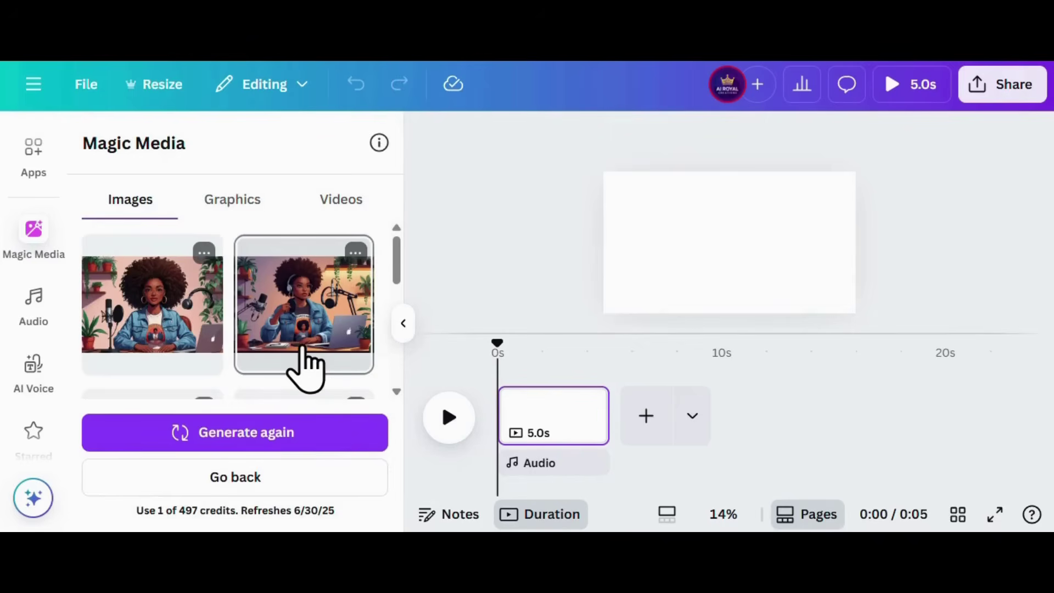
scroll(306, 365, "down", 5)
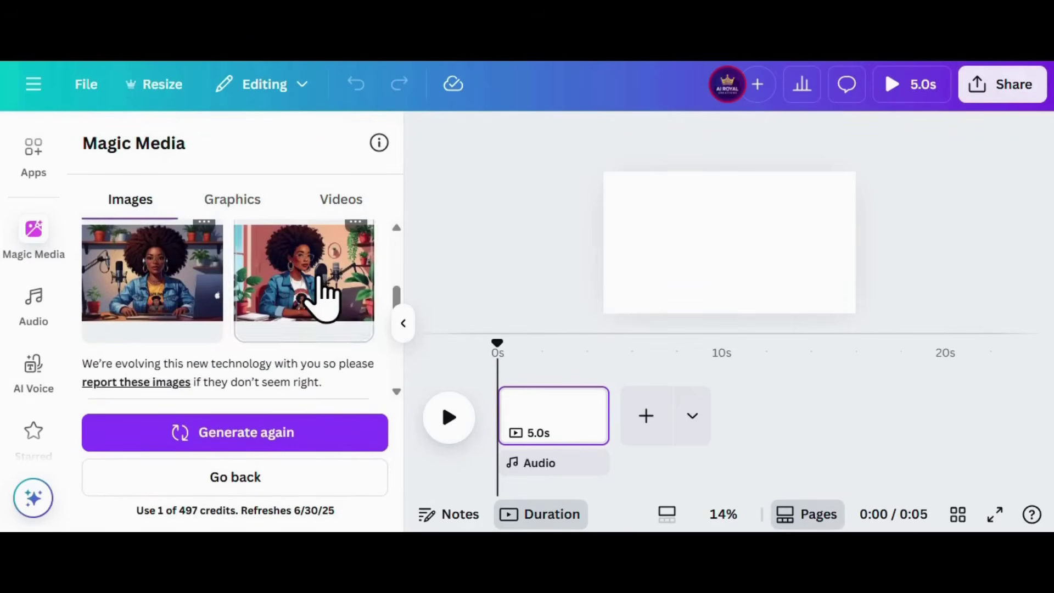
scroll(322, 294, "up", 5)
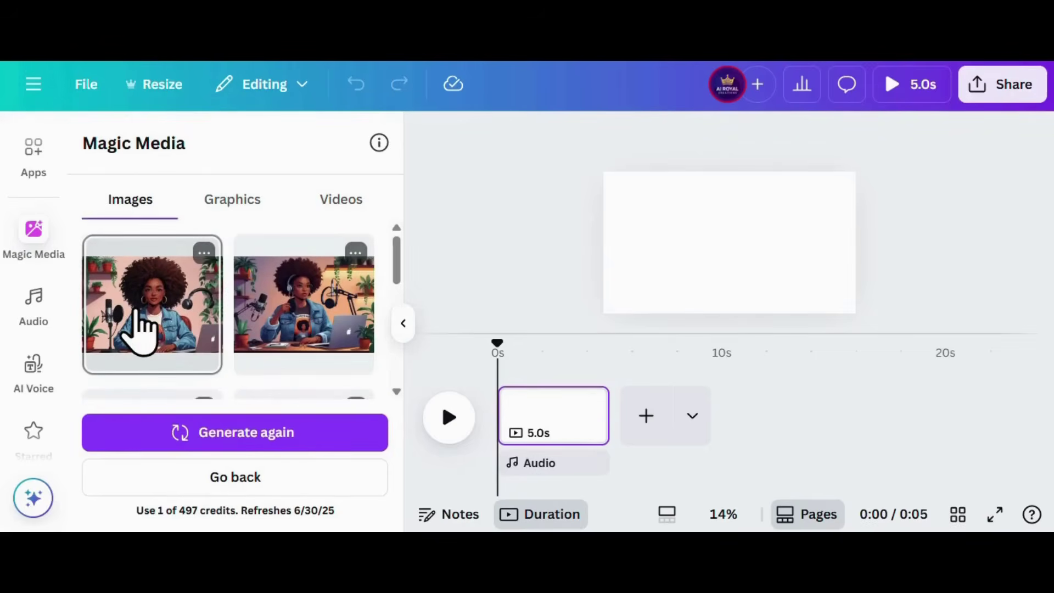
scroll(167, 319, "down", 2)
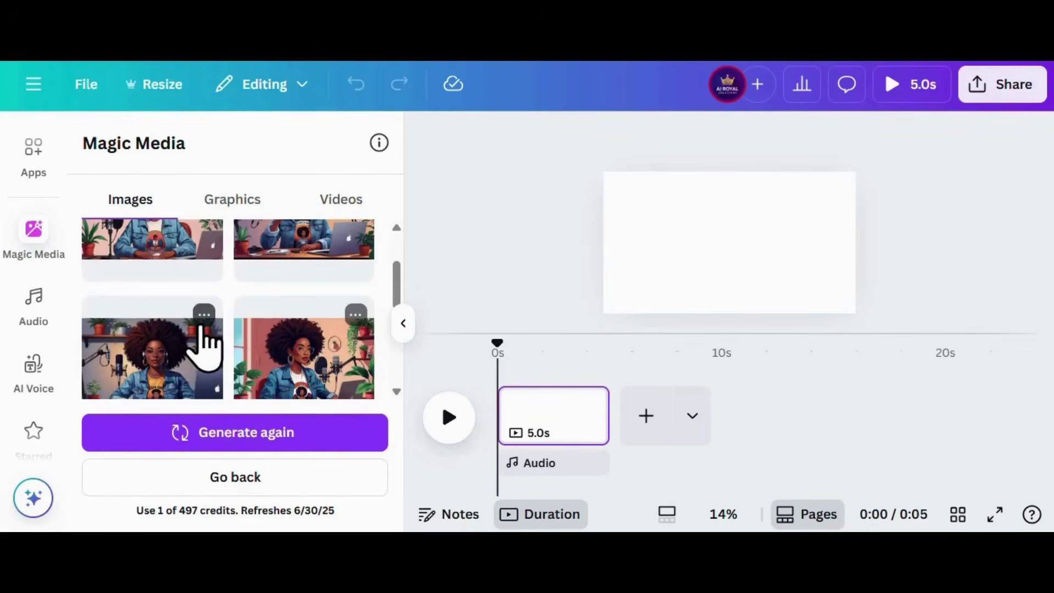
left_click(160, 346)
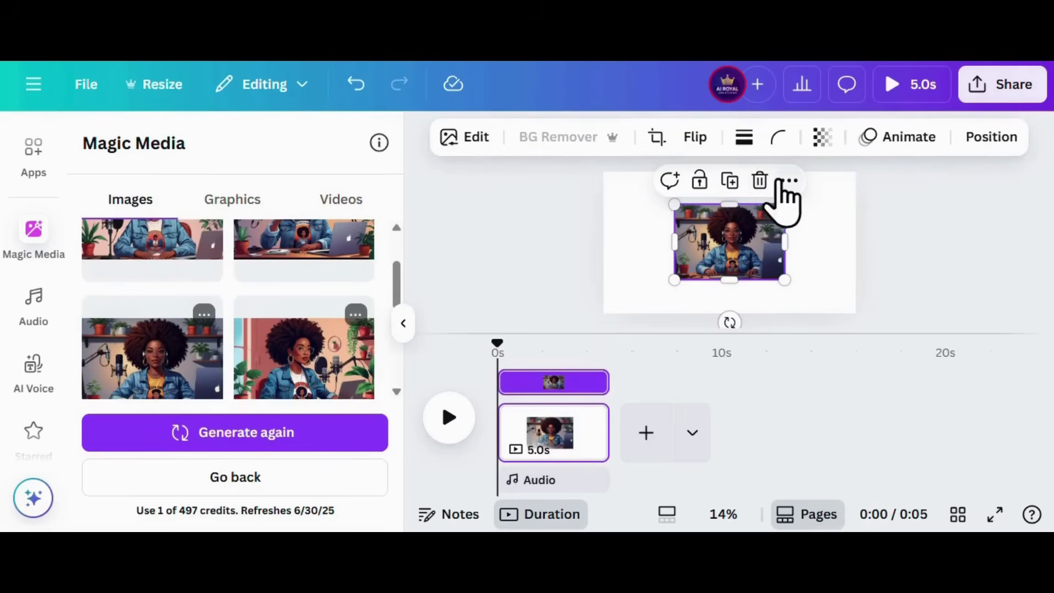
left_click_drag(684, 231, 631, 207)
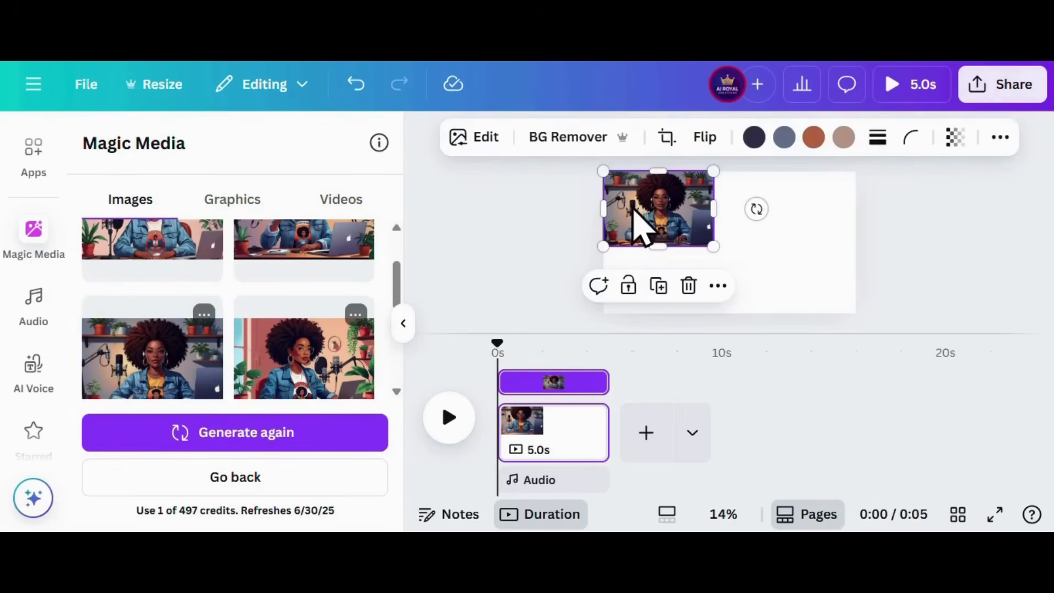